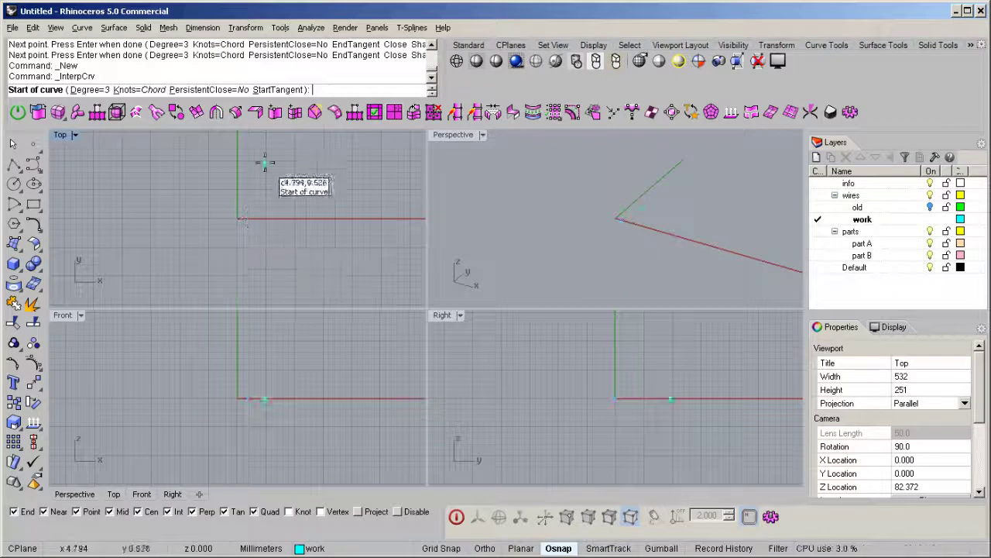
# Draw a straight interpolated curve about 25 mm long parallel to the Y axis, crossing the X axis on its positive side.
pyautogui.click(273, 156)
pyautogui.press('F8')
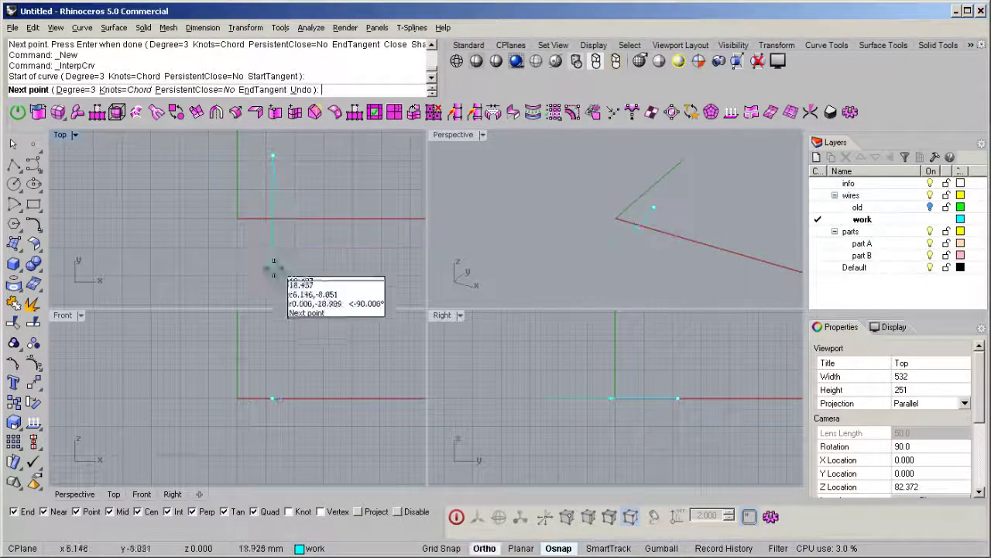
pyautogui.press('F8')
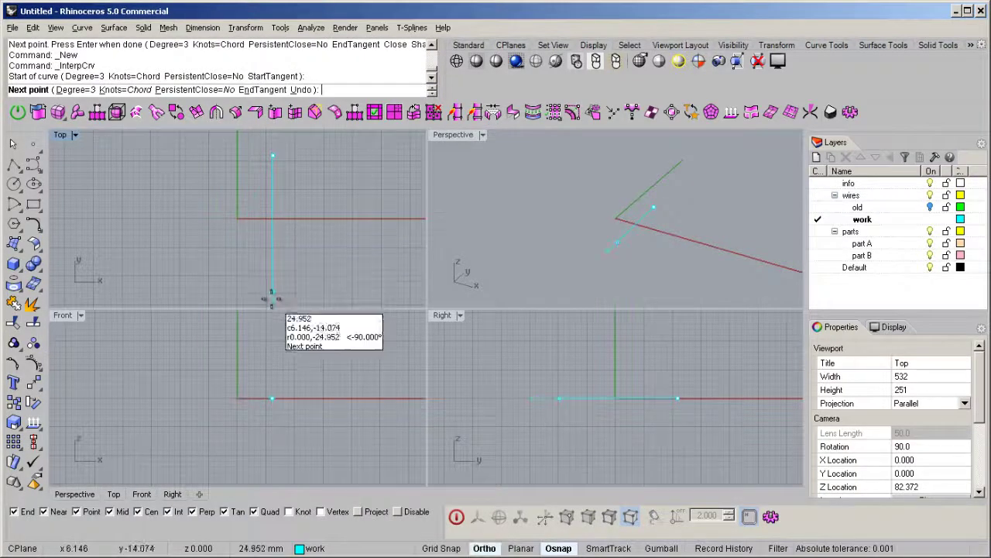
pyautogui.click(304, 276)
pyautogui.press('Return')
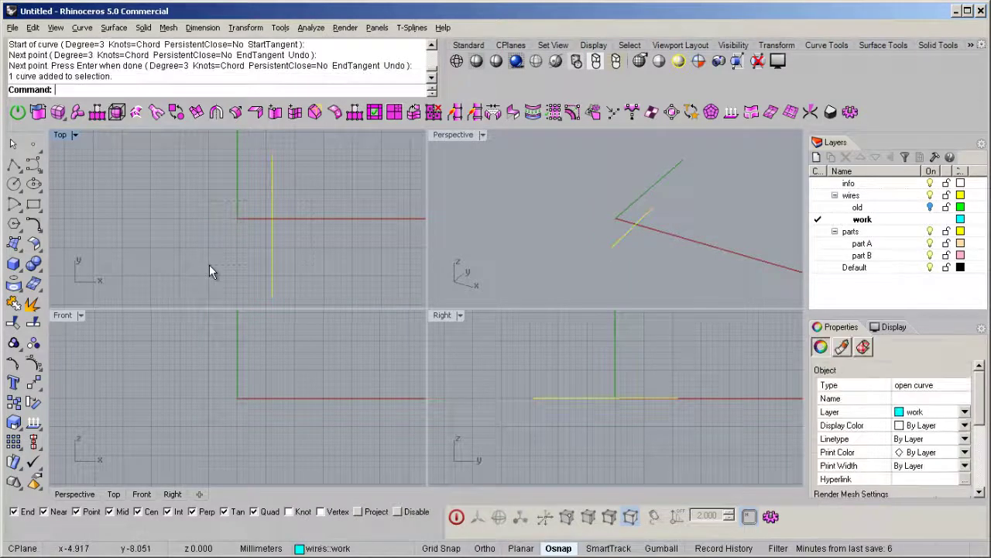
# Mirror a copy of the curve across the Y axis, starting the mirror plane at 0,0,0.
pyautogui.write('mirror')
pyautogui.press('Return')
pyautogui.write('0,0,0')
pyautogui.press('Return')
pyautogui.keyDown('shift'); pyautogui.click(236, 159); pyautogui.keyUp('shift')
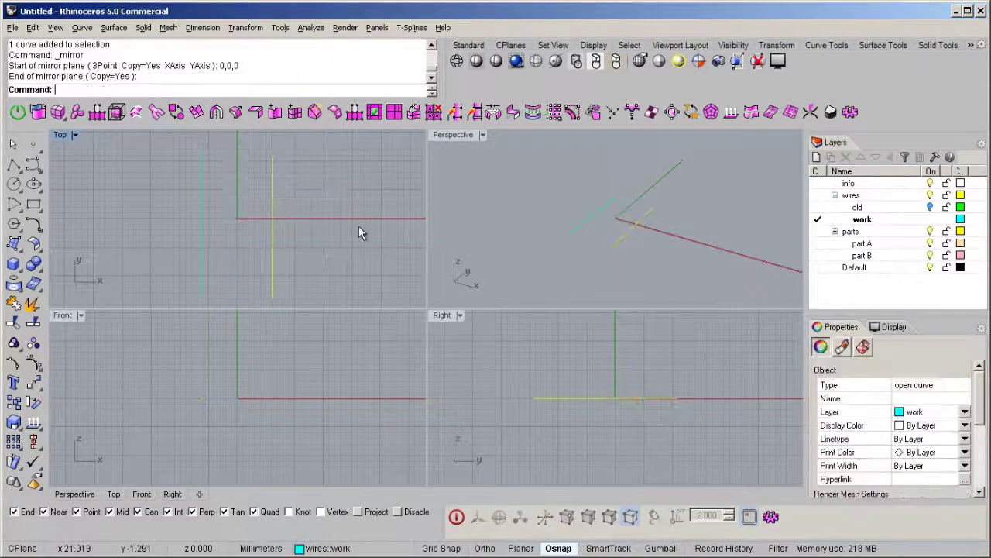
# Show the control points of both curves and raise the inner pair nearer the positive Y ends.
pyautogui.moveTo(361, 197); pyautogui.dragTo(175, 260)
pyautogui.scroll(4, 599, 222)
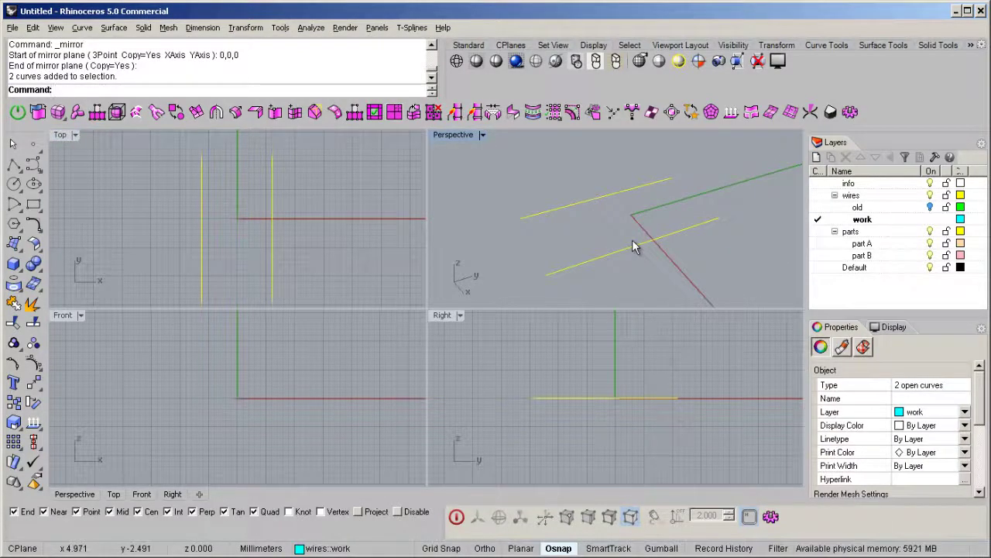
pyautogui.press('F10')
pyautogui.moveTo(682, 276); pyautogui.dragTo(637, 250, button='right')
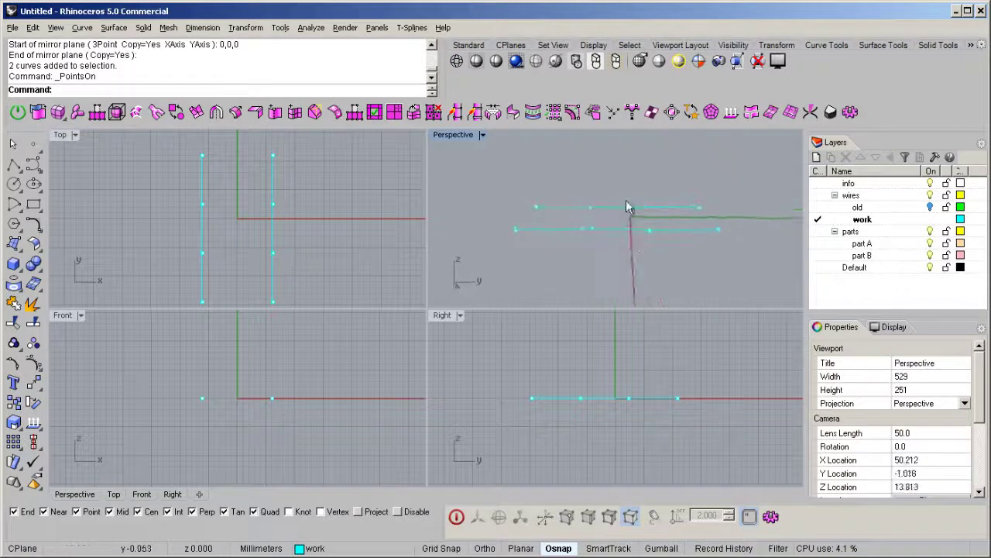
pyautogui.moveTo(686, 272); pyautogui.dragTo(686, 272)
pyautogui.moveTo(686, 272); pyautogui.dragTo(678, 270, button='right')
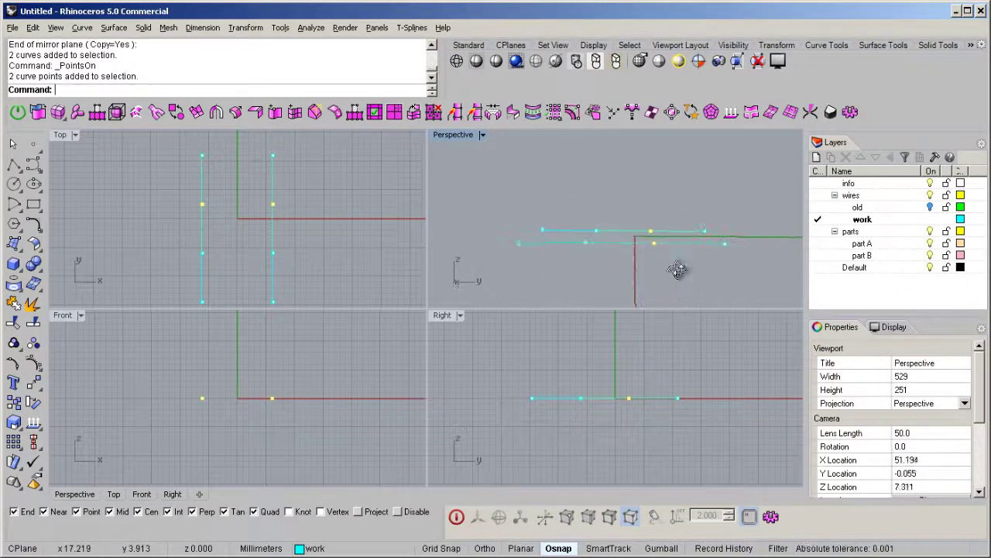
pyautogui.click(660, 547)
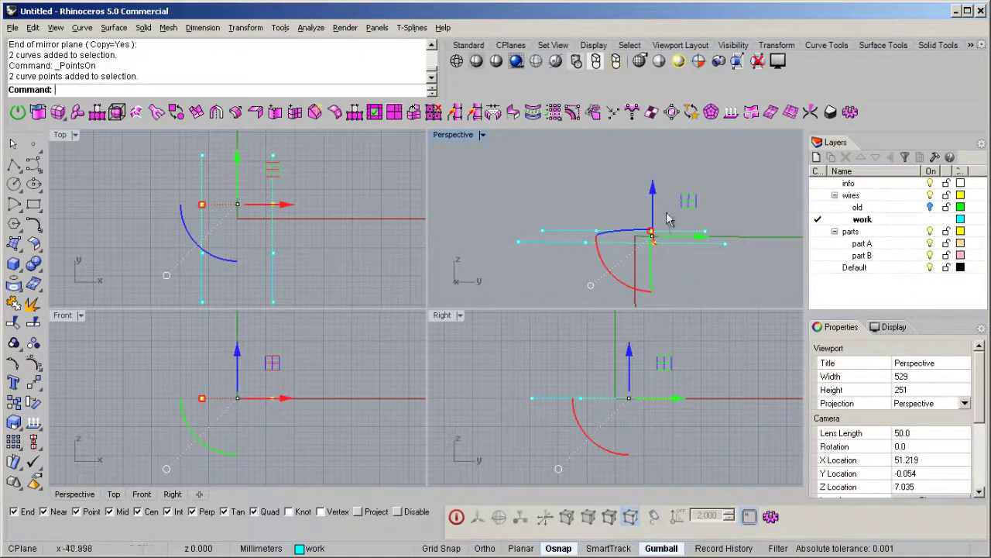
pyautogui.moveTo(685, 205); pyautogui.dragTo(696, 169)
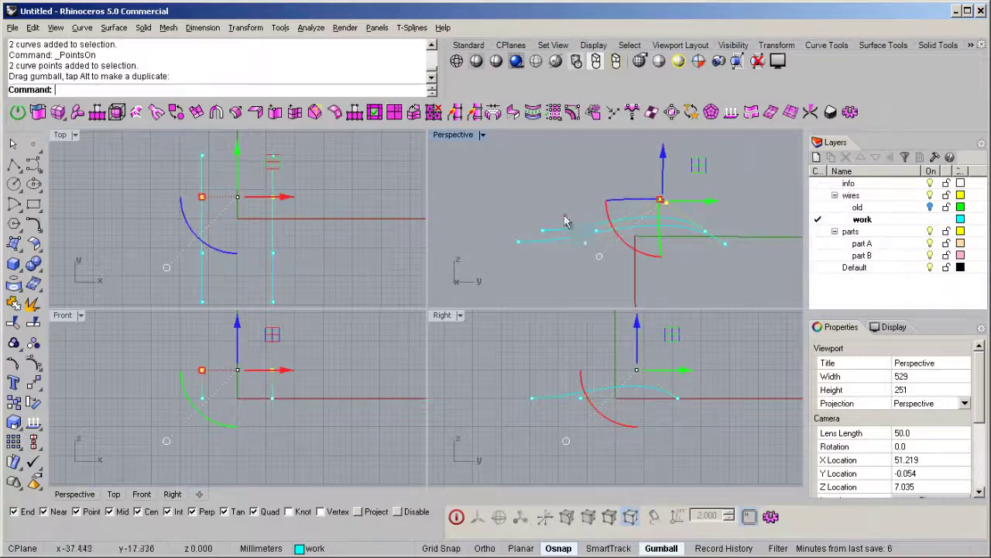
# Lower the other inner pair of control points so both curves form a matching S shape.
pyautogui.moveTo(570, 223); pyautogui.dragTo(613, 278)
pyautogui.moveTo(596, 192); pyautogui.dragTo(603, 248)
pyautogui.moveTo(493, 248); pyautogui.dragTo(740, 271, button='right')
pyautogui.moveTo(736, 205); pyautogui.dragTo(642, 210, button='right')
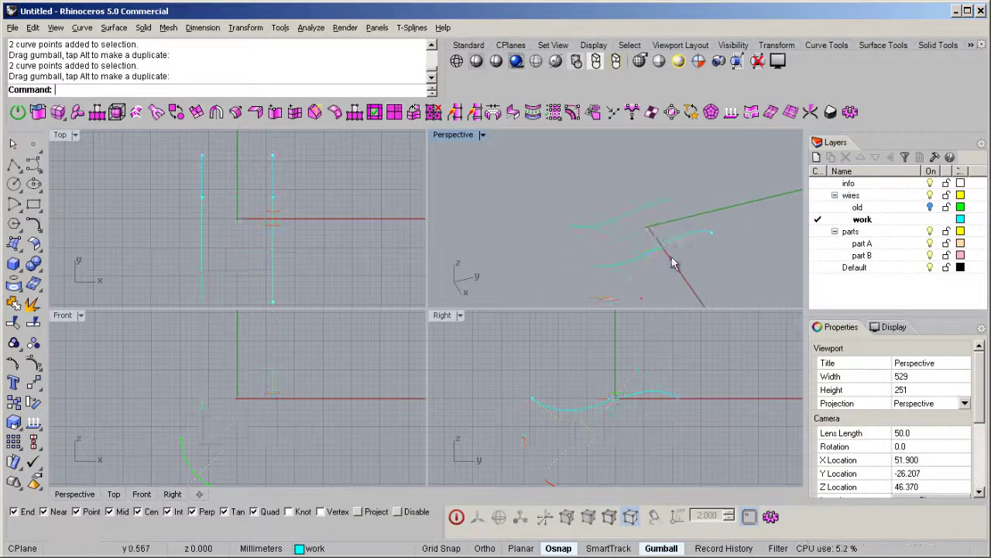
# Loft a surface between the two S-shaped curves using the Straight sections style.
pyautogui.moveTo(529, 313); pyautogui.dragTo(531, 308)
pyautogui.moveTo(649, 259)
pyautogui.mouseDown(button='right')
pyautogui.moveTo(671, 244)
pyautogui.moveTo(658, 244)
pyautogui.mouseUp(button='right')
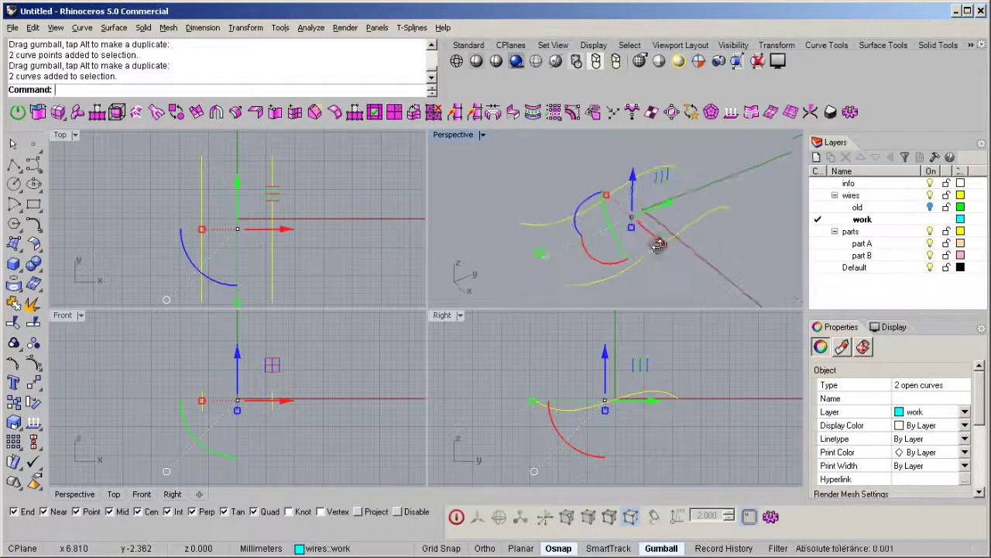
pyautogui.click(671, 549)
pyautogui.moveTo(611, 281); pyautogui.dragTo(619, 258, button='right')
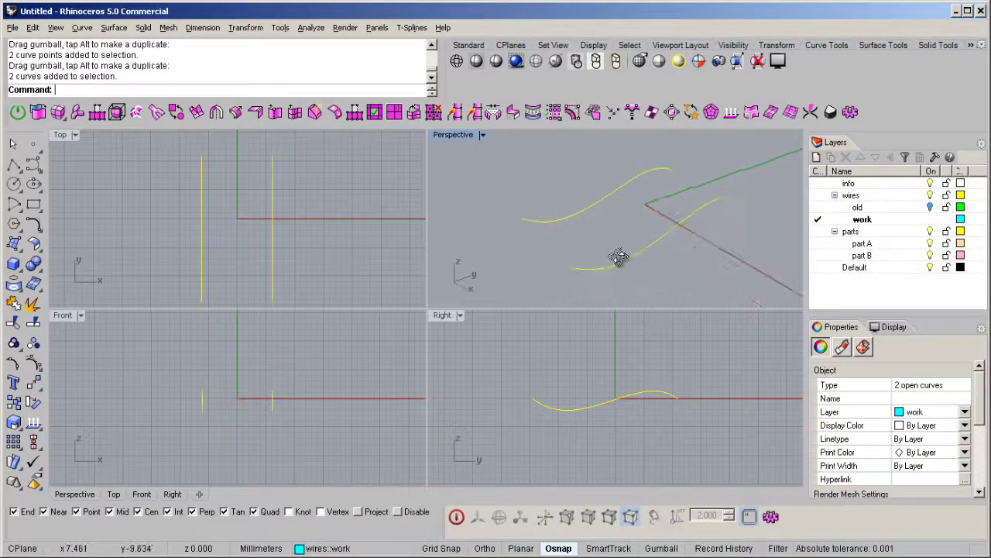
pyautogui.doubleClick(457, 136)
pyautogui.moveTo(458, 147); pyautogui.dragTo(418, 338, button='right')
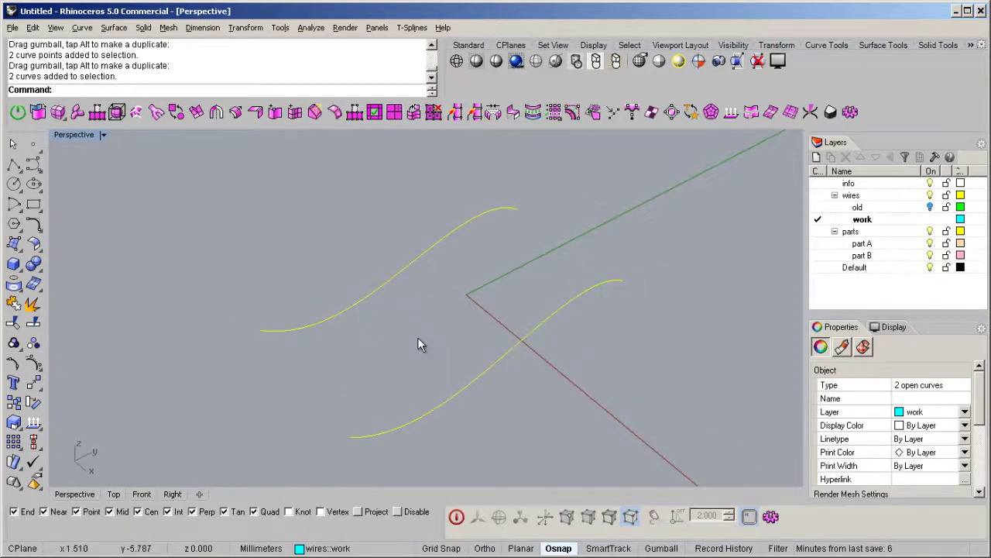
pyautogui.press('Return')
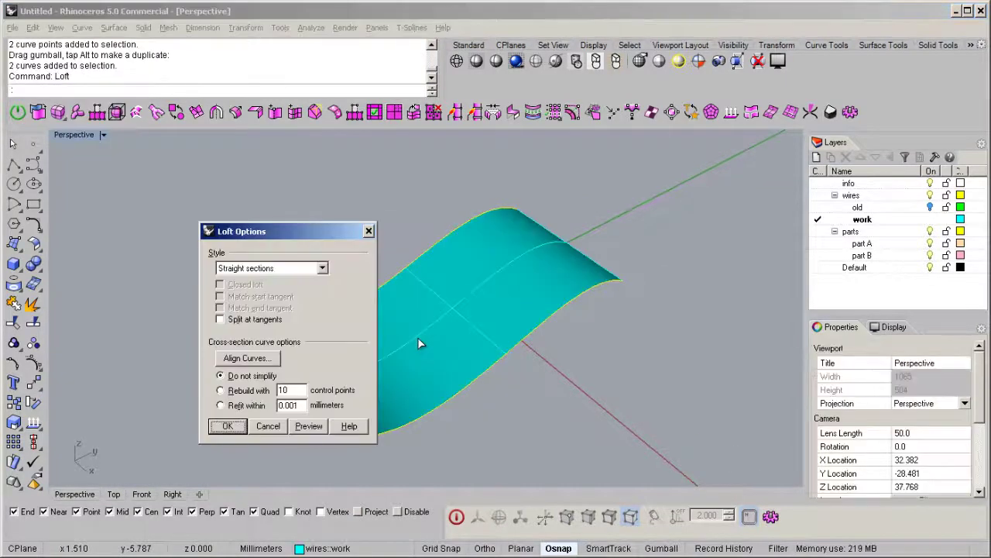
pyautogui.press('Return')
# Delete the two source curves and convert the lofted surface to a T-spline surface.
pyautogui.moveTo(523, 288); pyautogui.dragTo(468, 315, button='right')
pyautogui.press('Delete')
pyautogui.moveTo(416, 361); pyautogui.dragTo(431, 312, button='right')
pyautogui.click(451, 303)
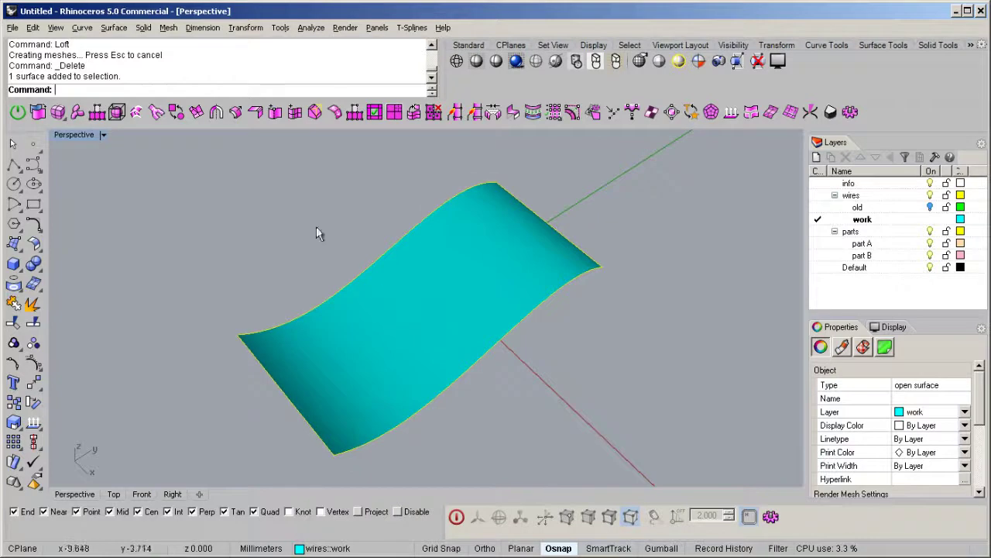
pyautogui.click(38, 112)
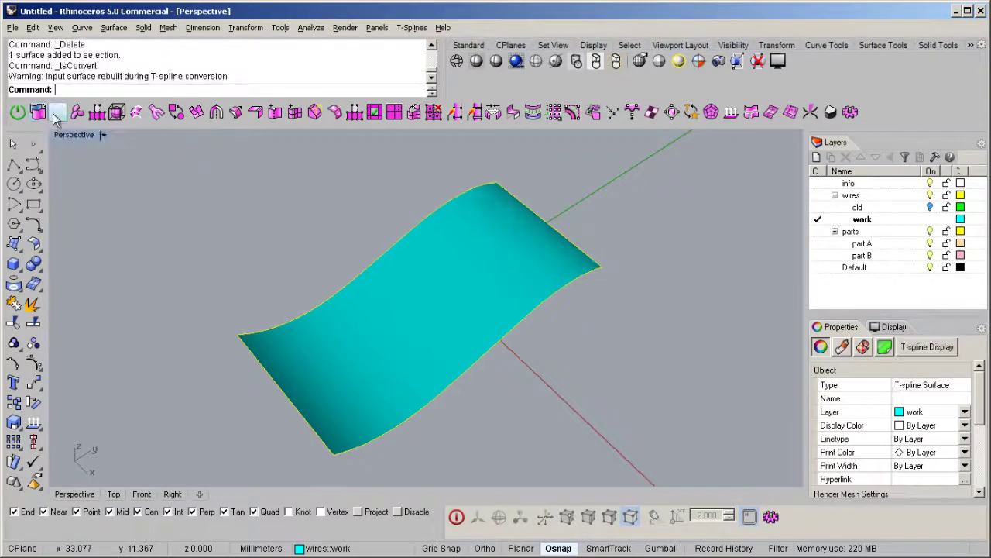
pyautogui.moveTo(537, 347); pyautogui.dragTo(512, 333, button='right')
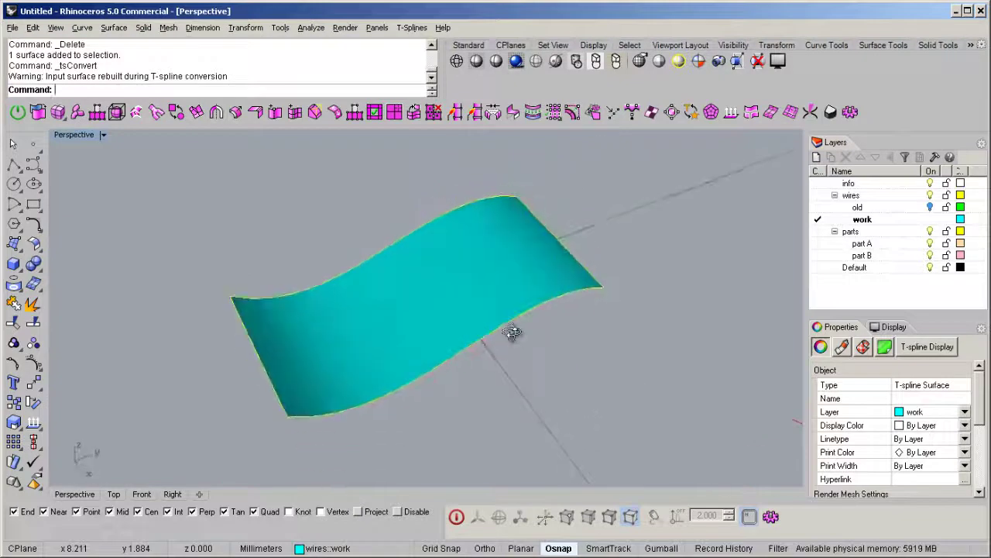
# Enable T-Splines editing in vertex mode and move the upper row of four control vertices with the translate manipulator.
pyautogui.click(457, 517)
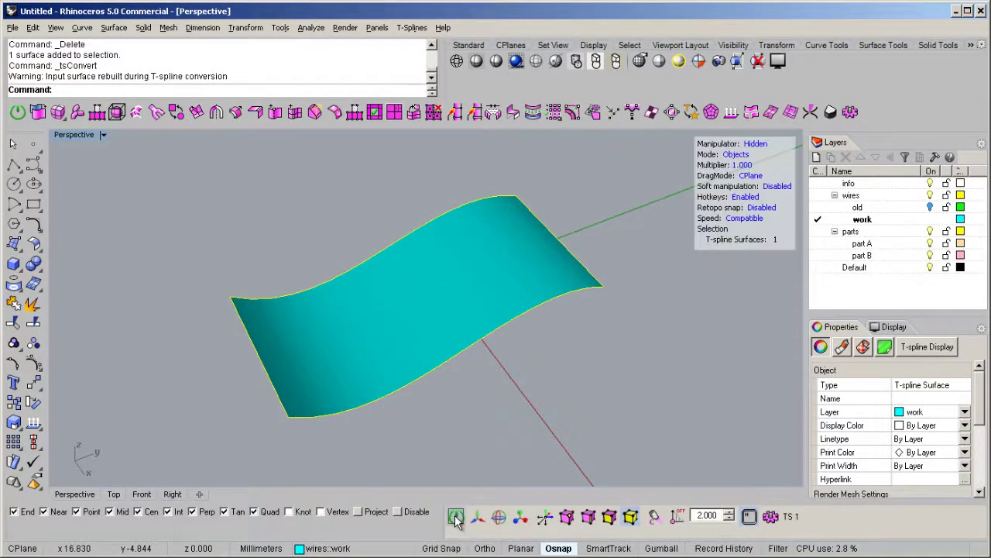
pyautogui.click(567, 518)
pyautogui.moveTo(503, 418); pyautogui.dragTo(486, 316, button='right')
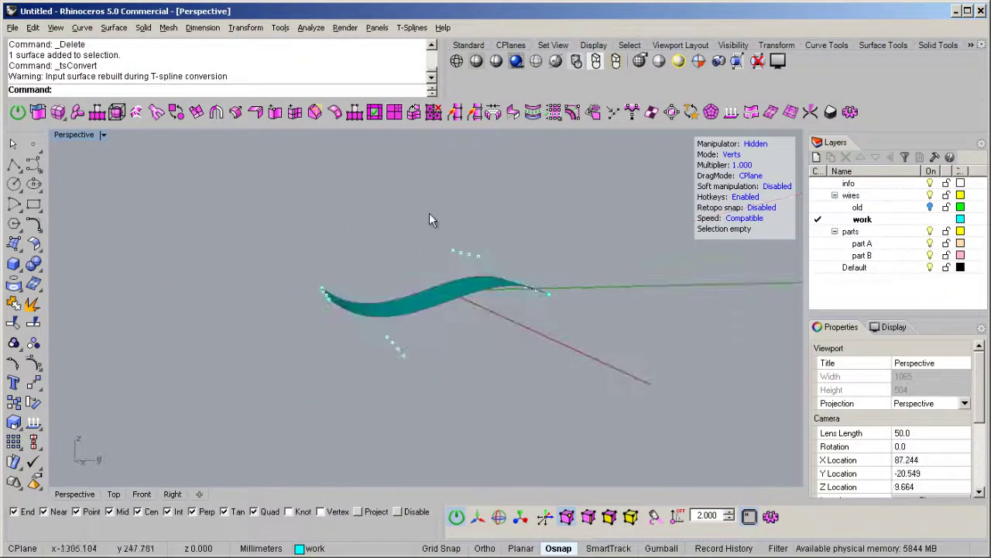
pyautogui.moveTo(513, 273); pyautogui.dragTo(514, 273)
pyautogui.moveTo(514, 273); pyautogui.dragTo(490, 262, button='right')
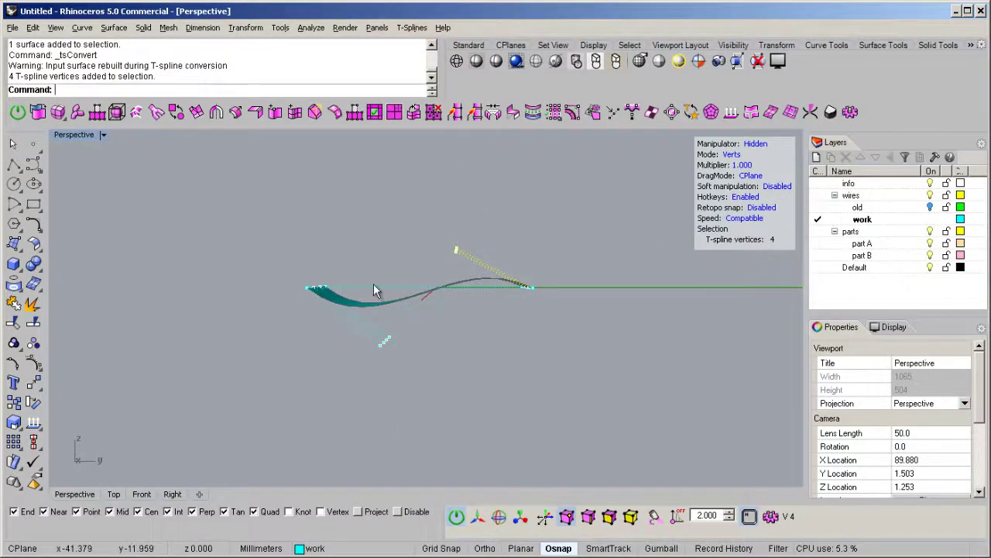
pyautogui.moveTo(482, 242)
pyautogui.mouseDown()
pyautogui.moveTo(509, 323)
pyautogui.moveTo(479, 260)
pyautogui.mouseUp()
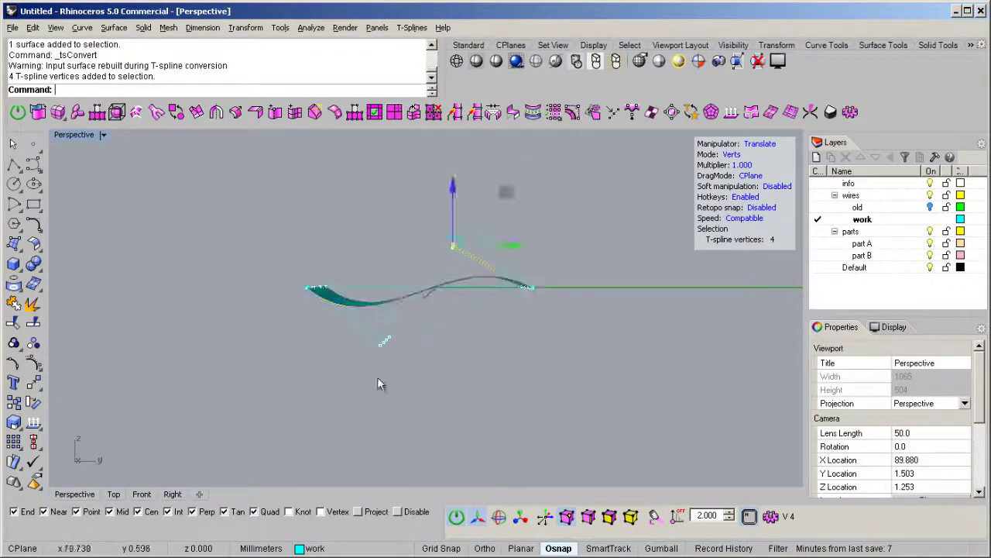
# Raise the lower row of four vertices, and move a set of eight control vertices of the T-spline surface upward.
pyautogui.moveTo(415, 310); pyautogui.dragTo(417, 311)
pyautogui.moveTo(408, 223); pyautogui.dragTo(529, 276, button='right')
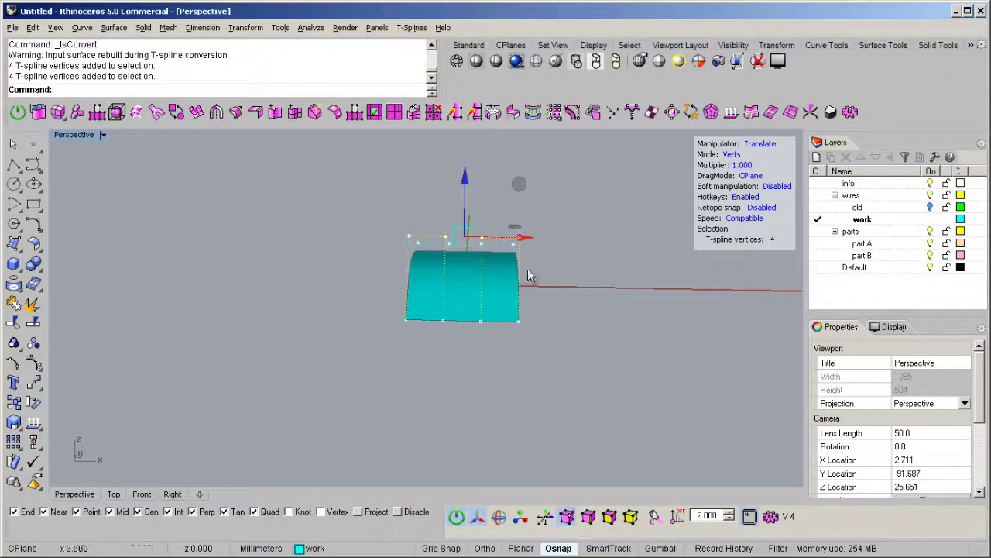
pyautogui.moveTo(504, 345); pyautogui.dragTo(502, 347)
pyautogui.moveTo(469, 218); pyautogui.dragTo(483, 174)
# Delete the T-spline surface to clear the scene.
pyautogui.moveTo(603, 262); pyautogui.dragTo(462, 296, button='right')
pyautogui.press('Return')
pyautogui.click(463, 296)
pyautogui.press('Delete')
# Draw a wavy six-point interpolated curve in the Top view on the positive X side, running roughly along the Y axis.
pyautogui.middleClick(460, 294)
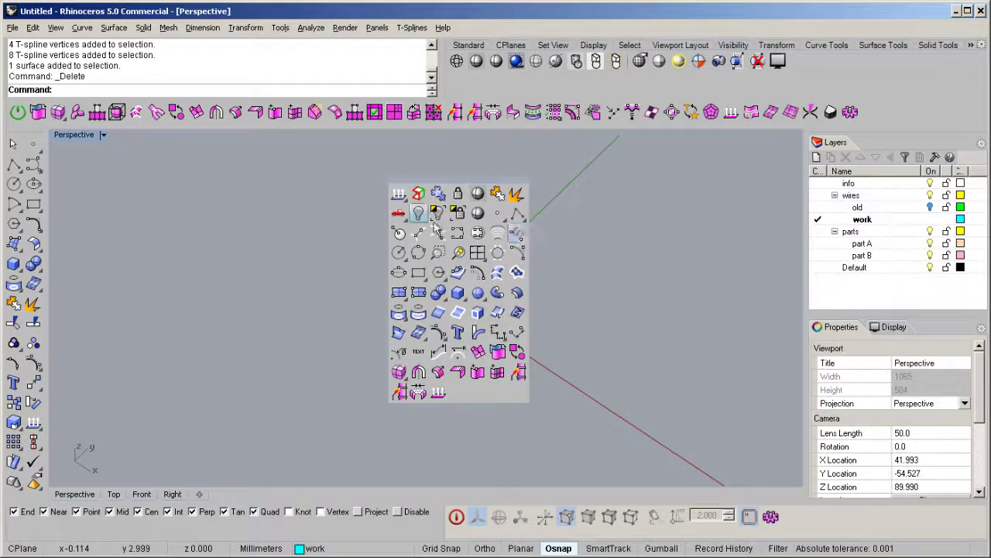
pyautogui.click(459, 252)
pyautogui.doubleClick(73, 134)
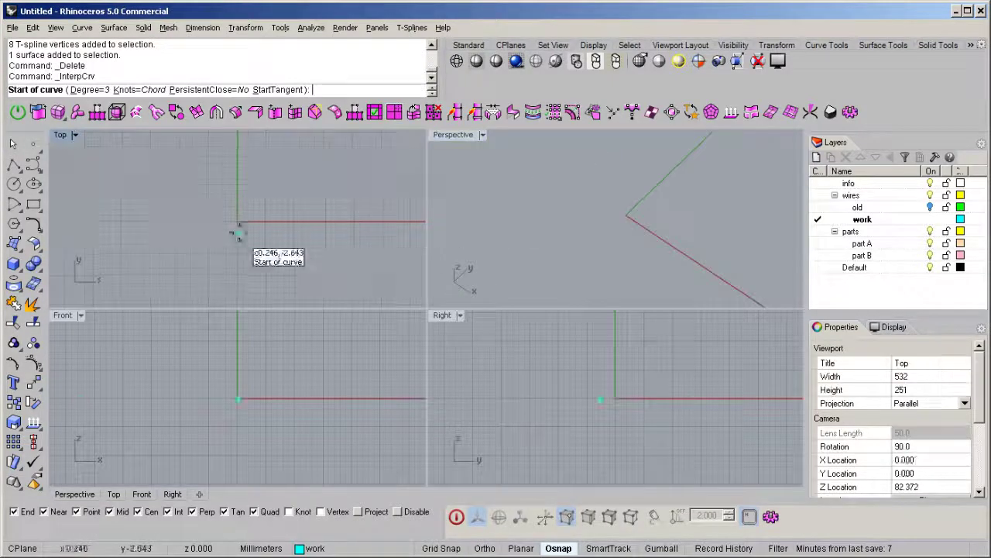
pyautogui.click(267, 154)
pyautogui.click(273, 184)
pyautogui.click(268, 219)
pyautogui.click(283, 241)
pyautogui.click(281, 271)
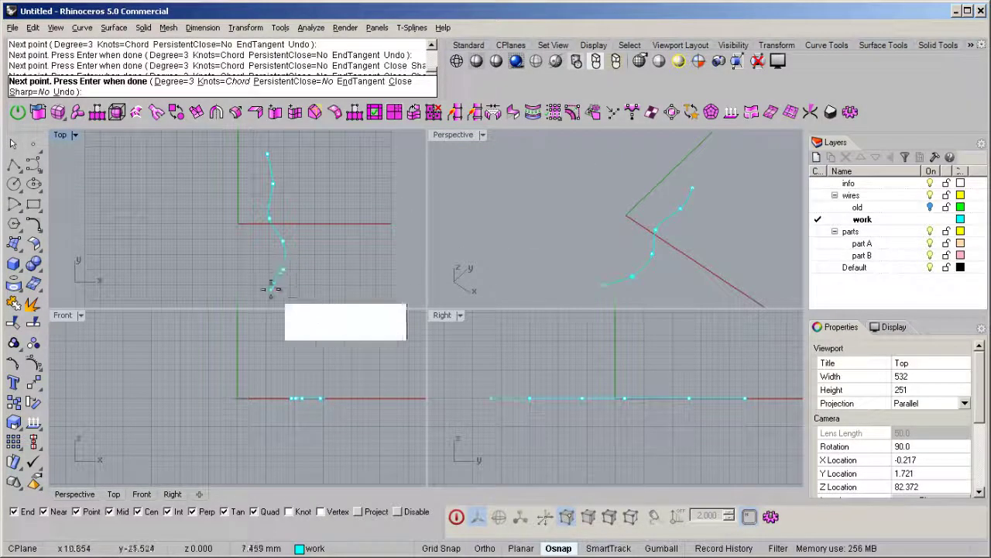
pyautogui.click(271, 290)
pyautogui.press('Return')
# Draw a second interpolated curve through four points on the negative X side, facing the first one.
pyautogui.press('Return')
pyautogui.click(229, 158)
pyautogui.click(215, 181)
pyautogui.click(217, 236)
pyautogui.click(216, 270)
pyautogui.press('Return')
# Draw a third interpolated curve through five points, connecting the negative Y ends of the two side curves.
pyautogui.scroll(3, 217, 275)
pyautogui.press('Return')
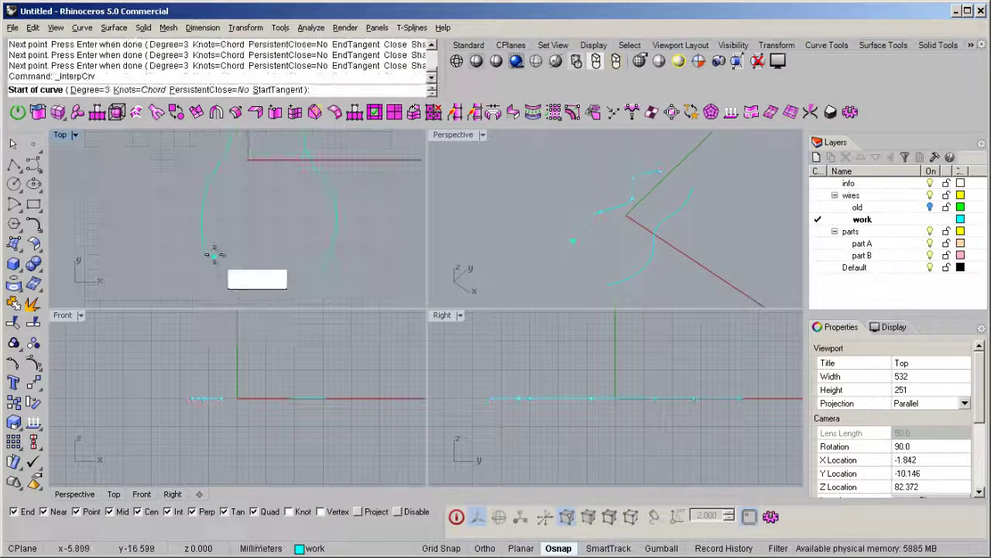
pyautogui.click(203, 246)
pyautogui.click(245, 261)
pyautogui.click(253, 285)
pyautogui.click(284, 285)
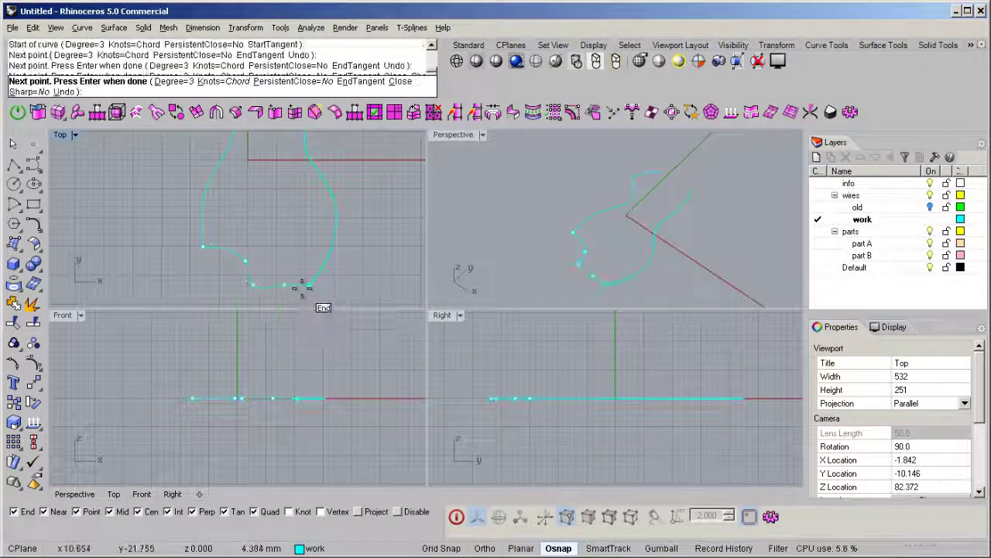
pyautogui.click(303, 283)
pyautogui.press('Return')
# Show the control points of all three curves and raise three points near the middle of the side curves.
pyautogui.click(295, 286)
pyautogui.moveTo(726, 245); pyautogui.dragTo(619, 178)
pyautogui.moveTo(619, 179); pyautogui.dragTo(590, 219, button='right')
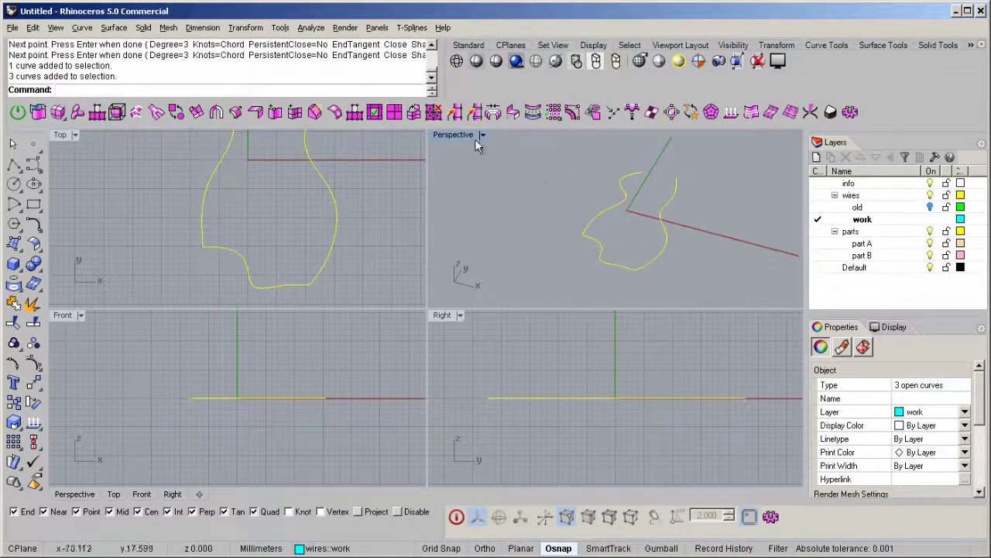
pyautogui.press('F11')
pyautogui.press('F10')
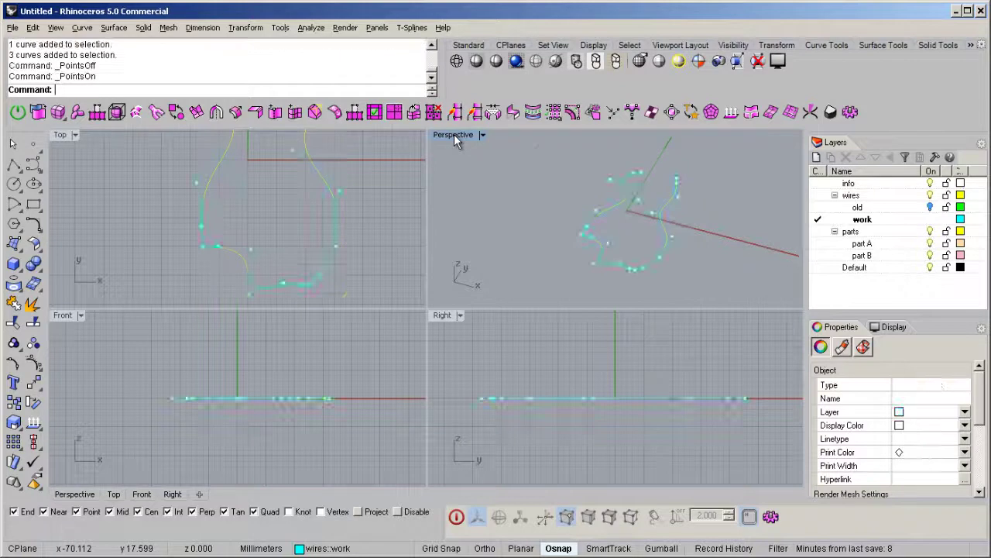
pyautogui.doubleClick(456, 136)
pyautogui.moveTo(550, 299); pyautogui.dragTo(386, 245, button='right')
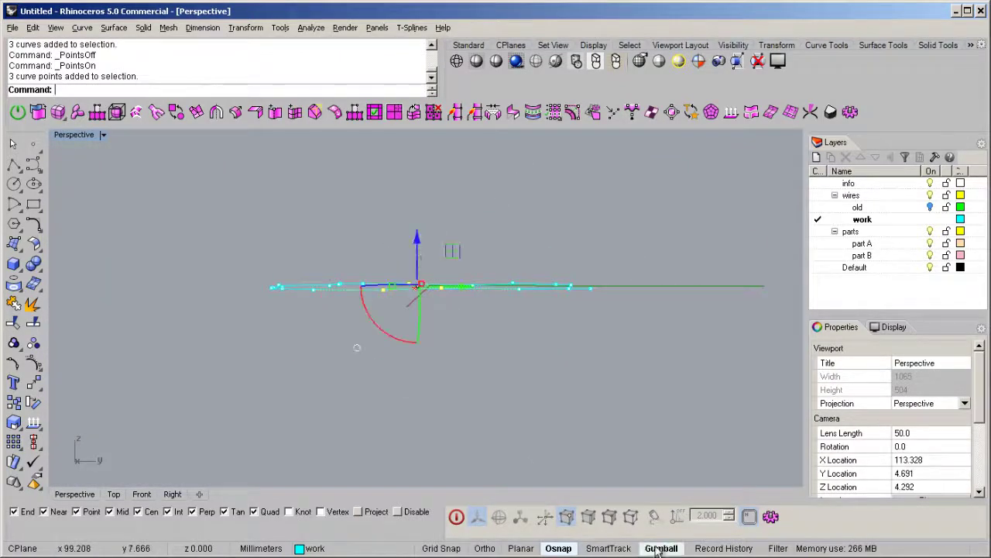
pyautogui.moveTo(421, 267); pyautogui.dragTo(421, 262)
pyautogui.moveTo(421, 262); pyautogui.dragTo(512, 302, button='right')
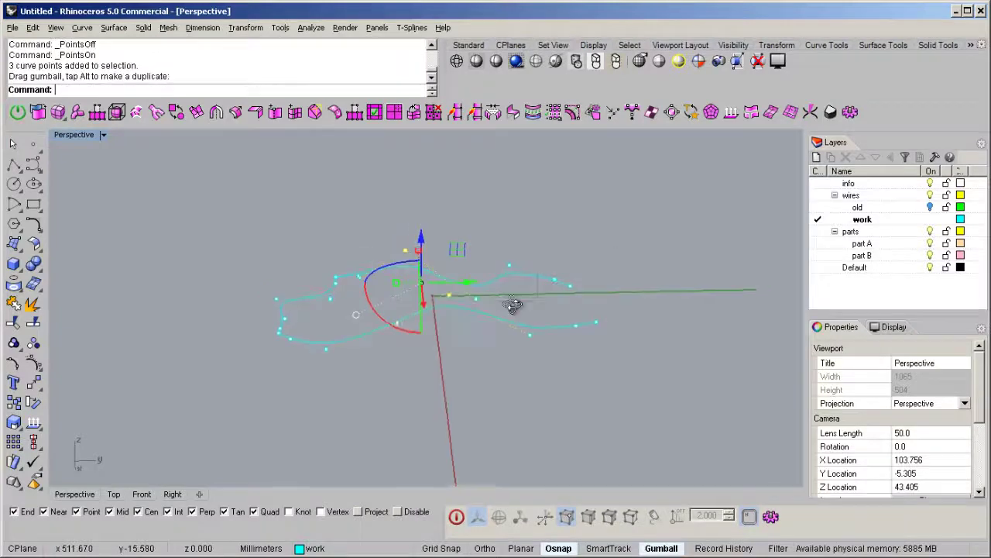
# Raise two control points near the open positive Y ends of the side curves.
pyautogui.moveTo(498, 237); pyautogui.dragTo(550, 360)
pyautogui.moveTo(550, 360); pyautogui.dragTo(521, 240, button='right')
pyautogui.moveTo(520, 235); pyautogui.dragTo(523, 194)
pyautogui.moveTo(523, 194); pyautogui.dragTo(444, 349, button='right')
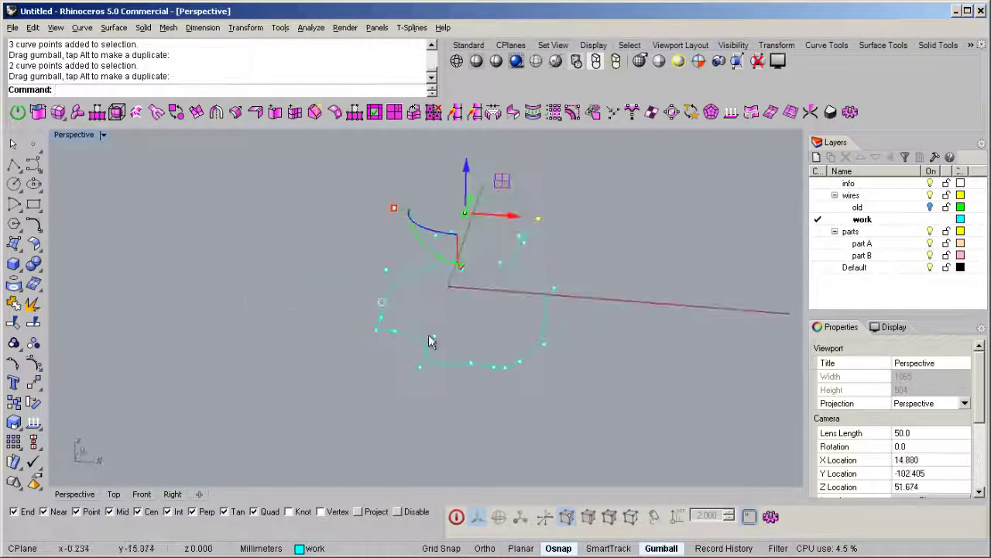
# Raise two more sets of control points on the curve outline, the second set containing three points.
pyautogui.moveTo(499, 395); pyautogui.dragTo(499, 395)
pyautogui.moveTo(487, 391); pyautogui.dragTo(366, 392, button='right')
pyautogui.moveTo(452, 257); pyautogui.dragTo(457, 235)
pyautogui.moveTo(476, 332); pyautogui.dragTo(432, 303, button='right')
pyautogui.moveTo(420, 283); pyautogui.dragTo(498, 375)
pyautogui.moveTo(476, 288); pyautogui.dragTo(472, 232)
pyautogui.moveTo(472, 233); pyautogui.dragTo(420, 267, button='right')
# Raise one more single control point of the outline and hide the control points.
pyautogui.click(472, 336)
pyautogui.moveTo(472, 336); pyautogui.dragTo(415, 248, button='right')
pyautogui.moveTo(416, 203); pyautogui.dragTo(415, 175)
pyautogui.press('Escape')
pyautogui.moveTo(523, 287); pyautogui.dragTo(520, 201, button='right')
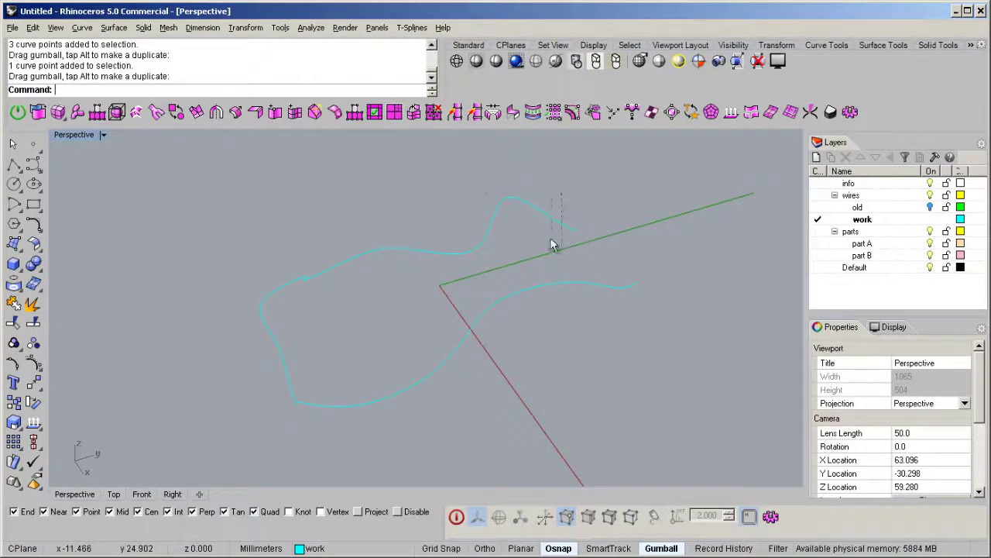
pyautogui.moveTo(500, 403); pyautogui.dragTo(349, 273)
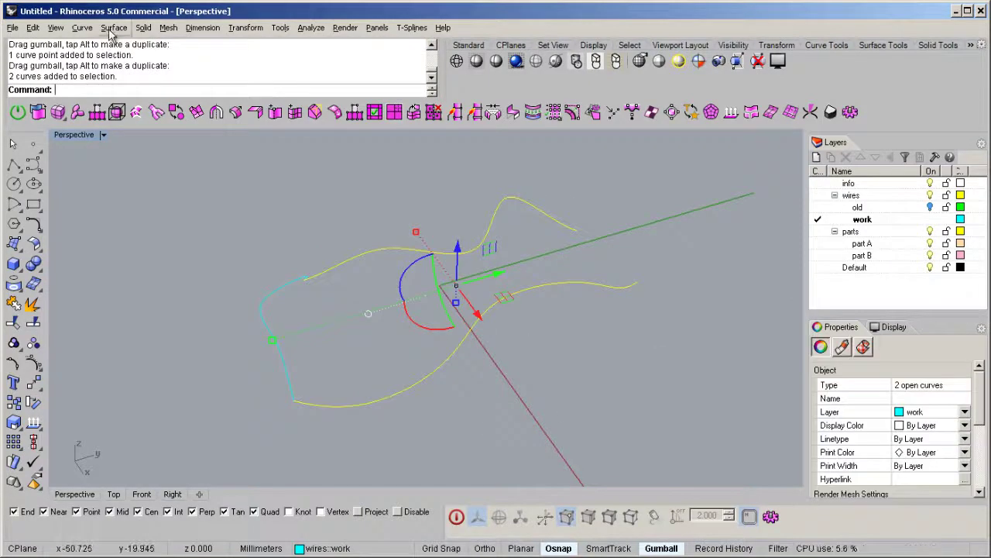
pyautogui.click(114, 28)
pyautogui.click(125, 81)
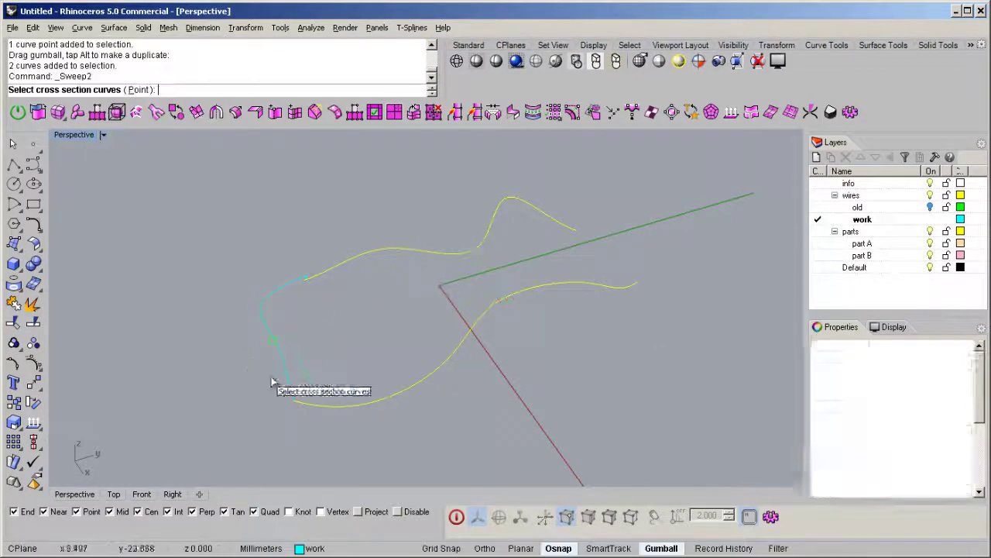
pyautogui.click(295, 399)
pyautogui.press('Return')
pyautogui.moveTo(372, 350); pyautogui.dragTo(482, 345, button='right')
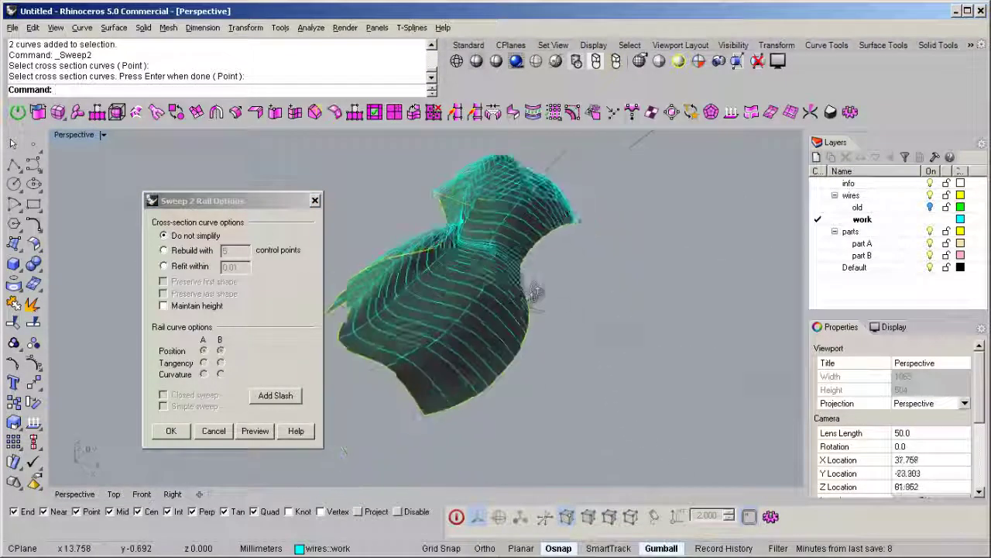
pyautogui.press('Escape')
# Show the control points of the curve joining the two side curves and move one of its points.
pyautogui.click(394, 329)
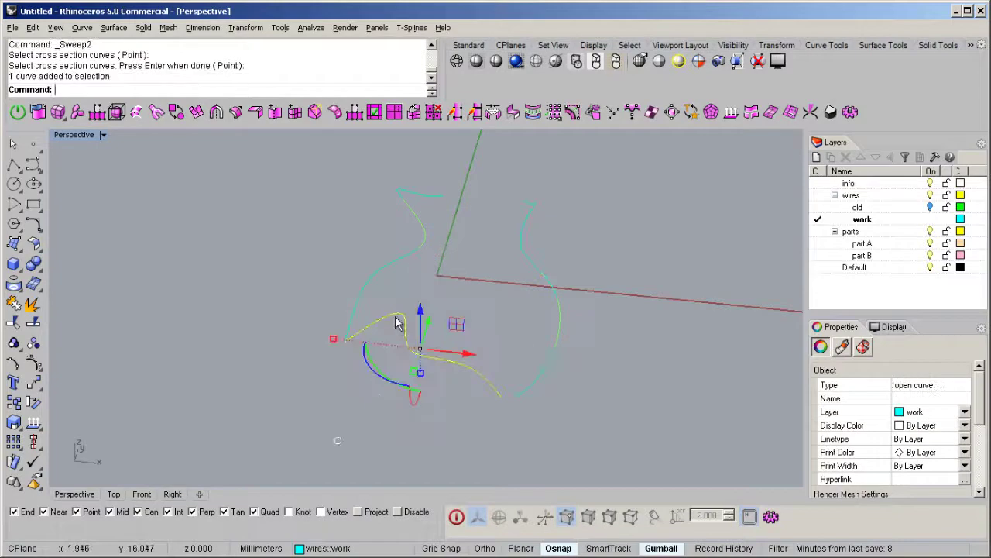
pyautogui.press('F11')
pyautogui.moveTo(395, 326); pyautogui.dragTo(297, 422, button='right')
pyautogui.press('F10')
pyautogui.click(314, 332)
pyautogui.moveTo(344, 365); pyautogui.dragTo(319, 378, button='right')
pyautogui.moveTo(343, 365); pyautogui.dragTo(291, 347)
pyautogui.moveTo(197, 340); pyautogui.dragTo(262, 382)
pyautogui.moveTo(262, 382); pyautogui.dragTo(451, 265, button='right')
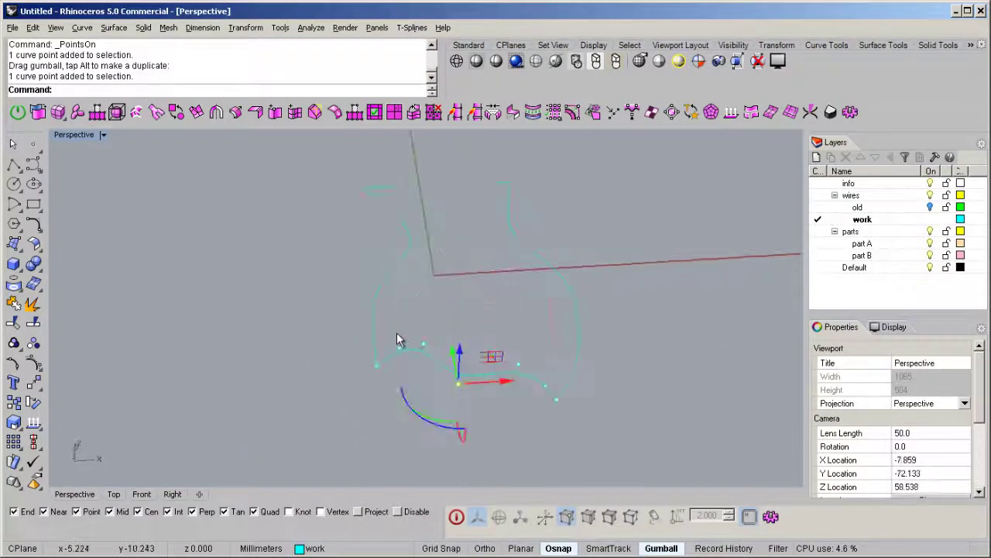
# Delete two control points from the cross-section curve to simplify its shape.
pyautogui.click(406, 371)
pyautogui.press('Delete')
pyautogui.moveTo(472, 390); pyautogui.dragTo(424, 354, button='right')
pyautogui.click(503, 381)
pyautogui.press('Delete')
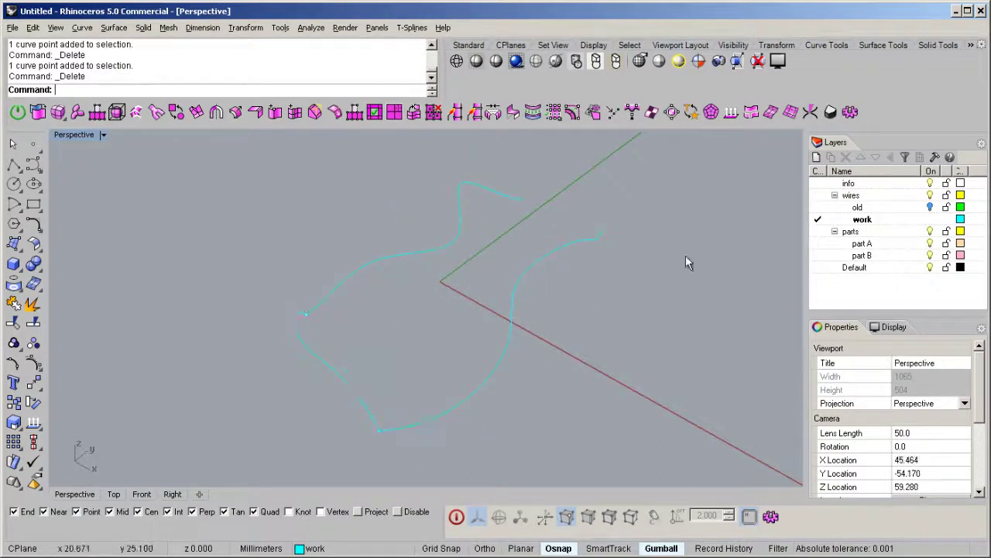
# Create a two-rail sweep using the two side curves as rails and the simplified end curve as cross section.
pyautogui.moveTo(700, 271); pyautogui.dragTo(343, 331)
pyautogui.click(114, 27)
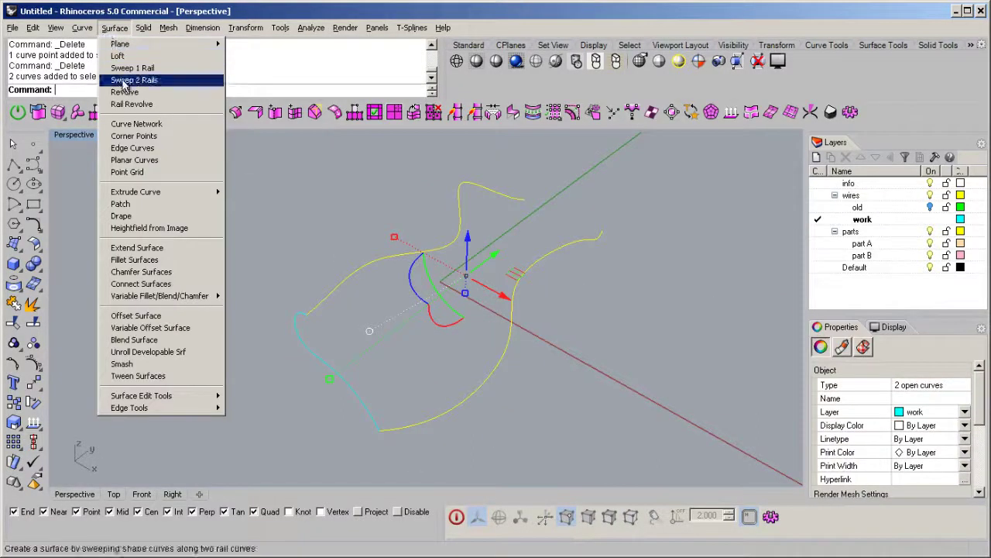
pyautogui.click(121, 81)
pyautogui.click(329, 373)
pyautogui.press('Return')
pyautogui.press('Return')
pyautogui.moveTo(355, 363)
pyautogui.mouseDown(button='right')
pyautogui.moveTo(460, 275)
pyautogui.moveTo(368, 348)
pyautogui.mouseUp(button='right')
pyautogui.press('Escape')
# Delete the three source curves and keep only the swept surface.
pyautogui.moveTo(237, 477); pyautogui.dragTo(692, 155)
pyautogui.keyDown('ctrl'); pyautogui.click(454, 334); pyautogui.keyUp('ctrl')
pyautogui.press('Delete')
pyautogui.moveTo(454, 334); pyautogui.dragTo(447, 316, button='right')
# Show the isocurves of the swept surface and switch off the gumball.
pyautogui.click(447, 316)
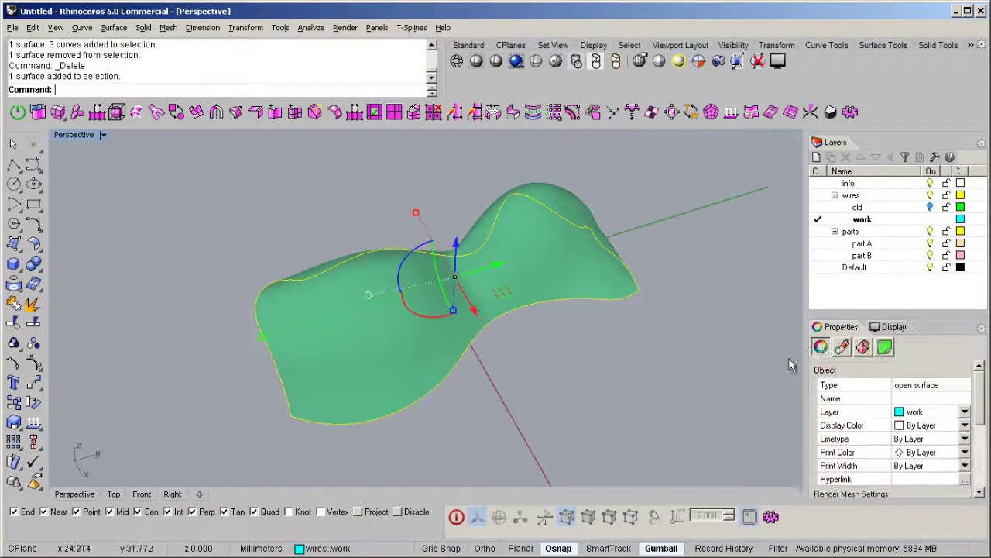
pyautogui.scroll(-5, 981, 416)
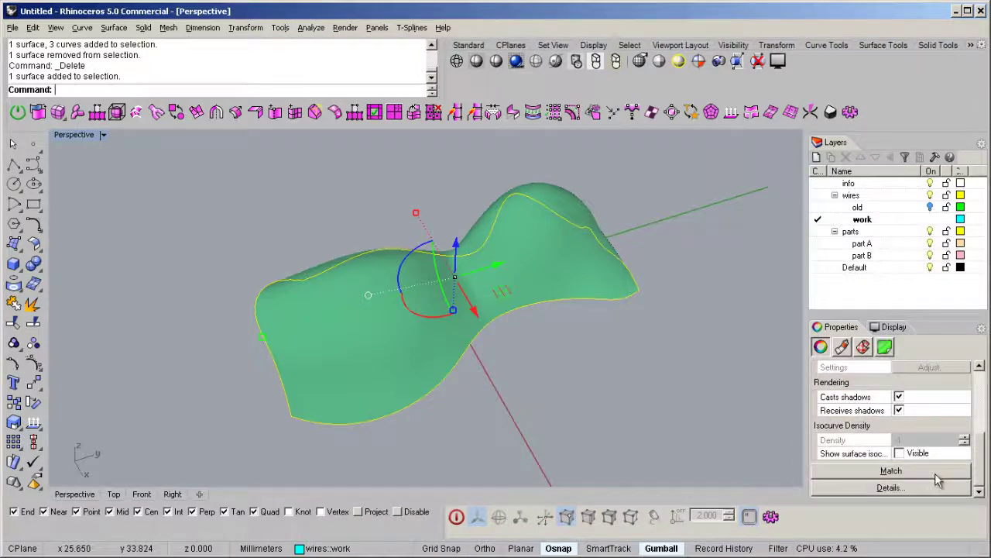
pyautogui.click(918, 453)
pyautogui.moveTo(735, 341); pyautogui.dragTo(236, 325, button='right')
pyautogui.moveTo(405, 371); pyautogui.dragTo(329, 260, button='right')
pyautogui.click(664, 550)
pyautogui.moveTo(391, 275); pyautogui.dragTo(451, 354, button='right')
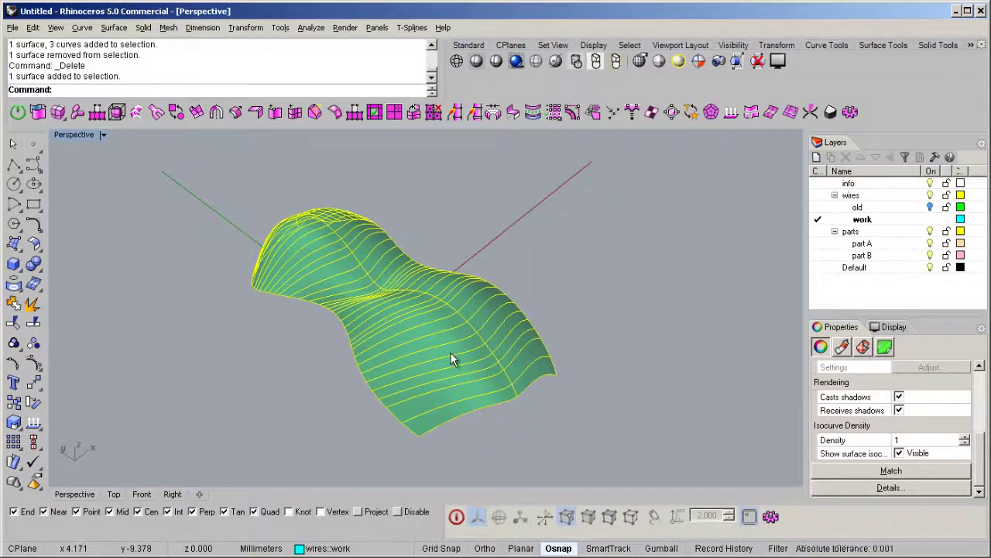
# Start Rebuild on the swept surface and try a U point count of 24, checking the preview.
pyautogui.write('uil')
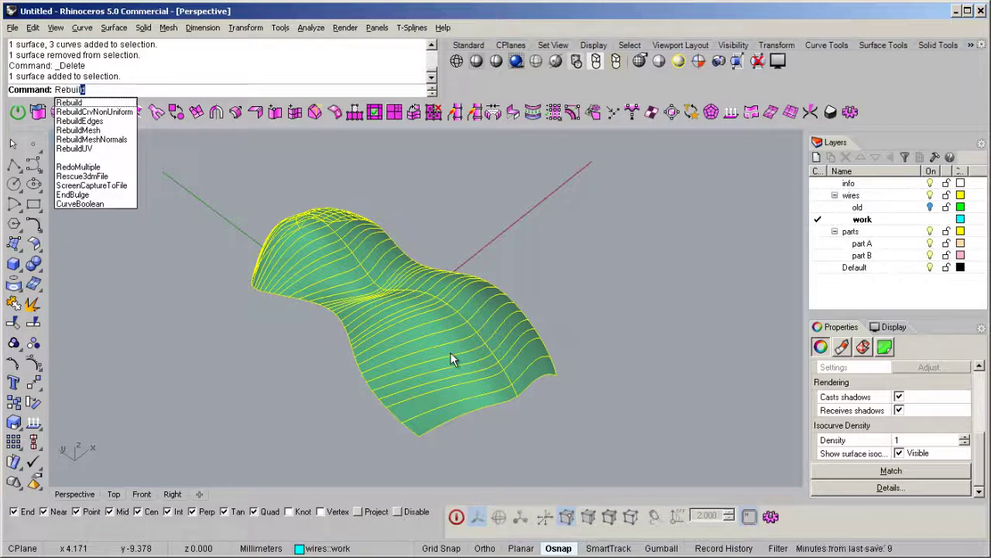
pyautogui.press('Return')
pyautogui.moveTo(542, 282); pyautogui.dragTo(372, 279, button='right')
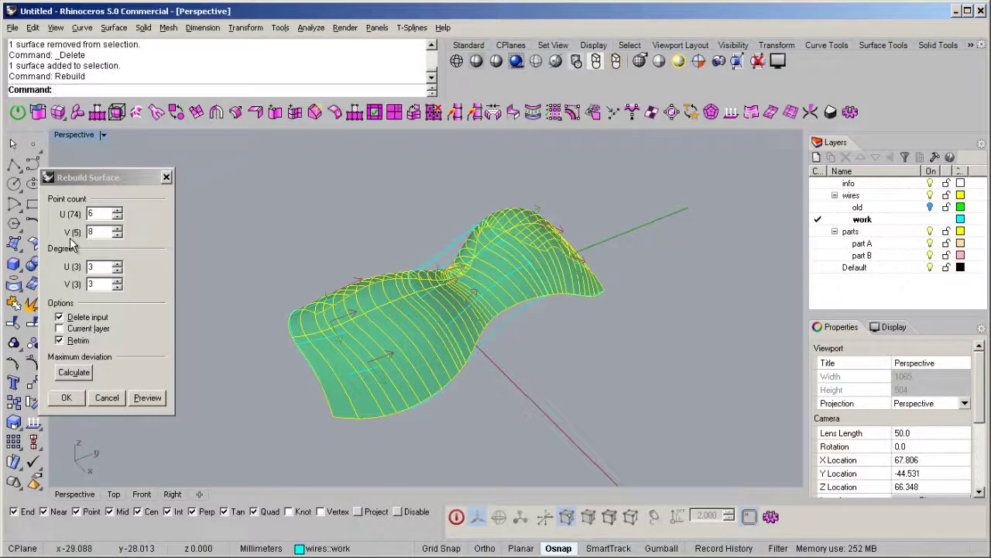
pyautogui.moveTo(378, 309); pyautogui.dragTo(444, 311, button='right')
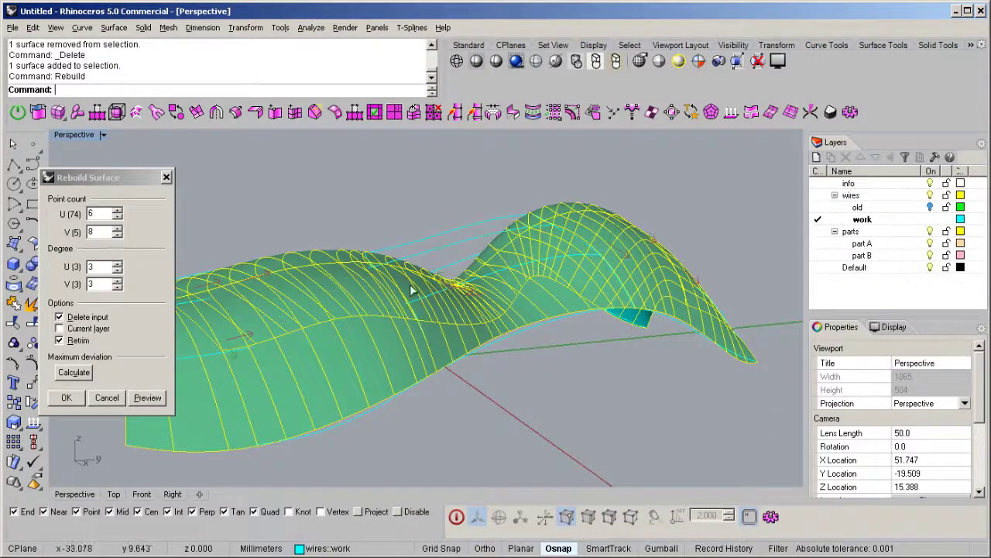
pyautogui.scroll(-5, 616, 256)
pyautogui.moveTo(615, 260); pyautogui.dragTo(553, 312, button='right')
pyautogui.moveTo(465, 285); pyautogui.dragTo(408, 342, button='right')
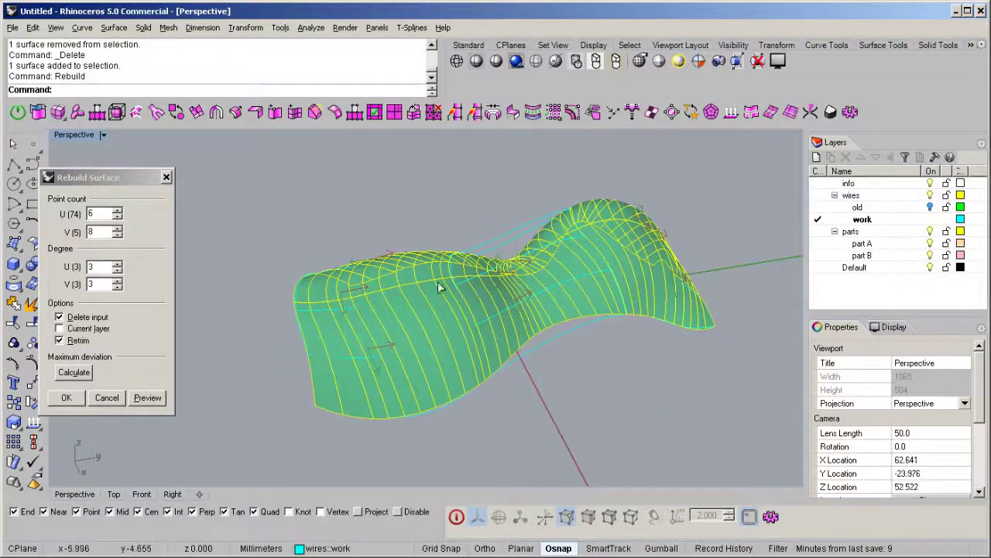
pyautogui.moveTo(526, 288); pyautogui.dragTo(419, 293, button='right')
pyautogui.doubleClick(99, 213)
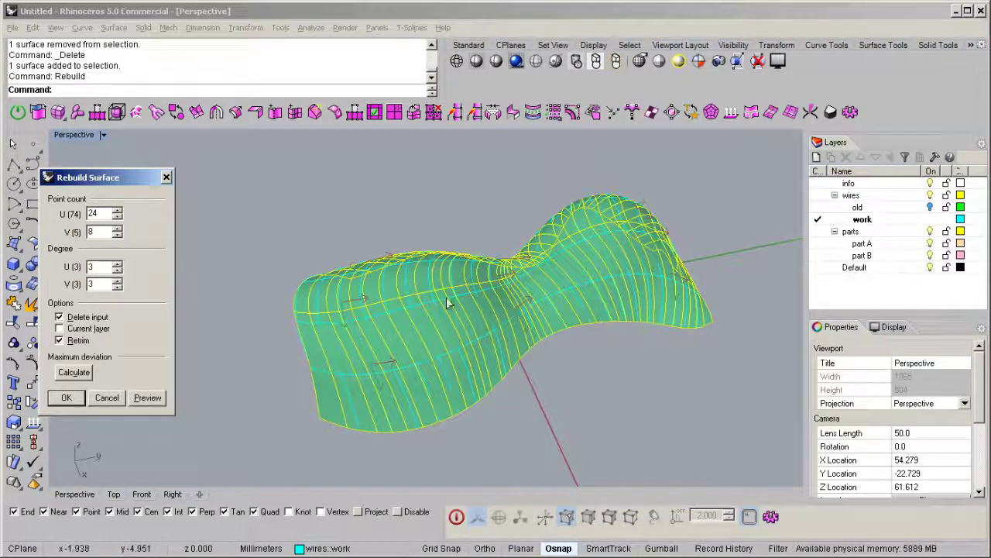
pyautogui.moveTo(449, 302); pyautogui.dragTo(419, 262, button='right')
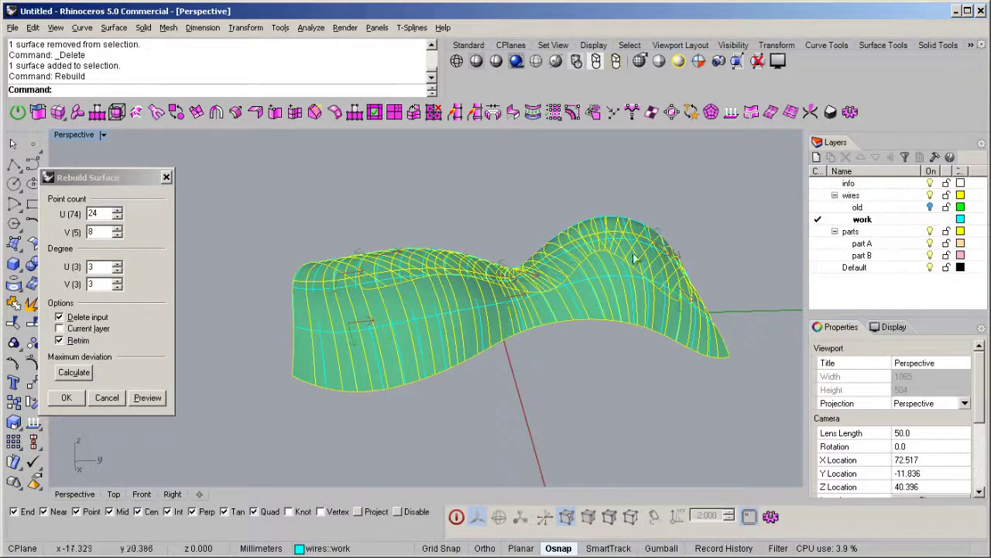
# Set the rebuild's U point count to 20 and inspect the preview from several sides.
pyautogui.doubleClick(93, 214)
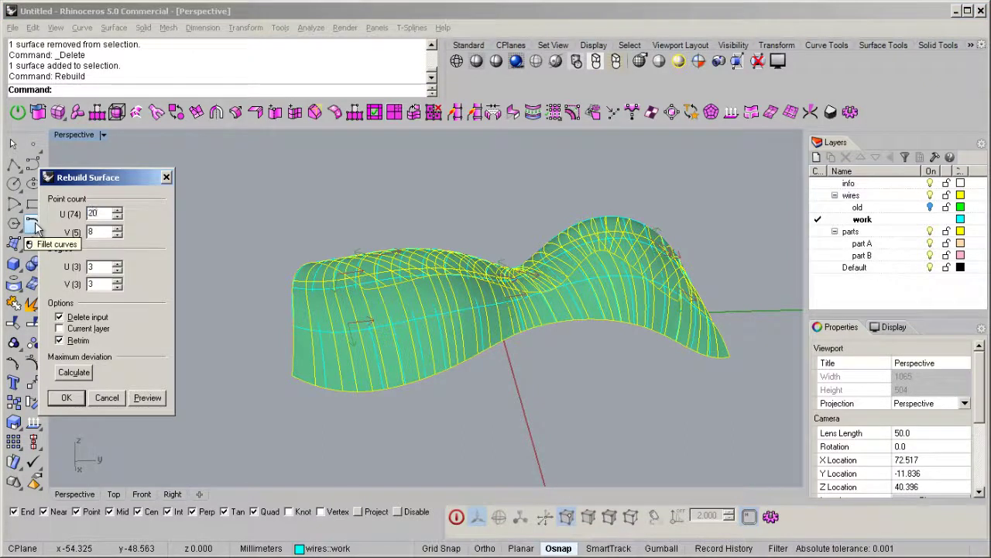
pyautogui.moveTo(403, 248); pyautogui.dragTo(468, 291, button='right')
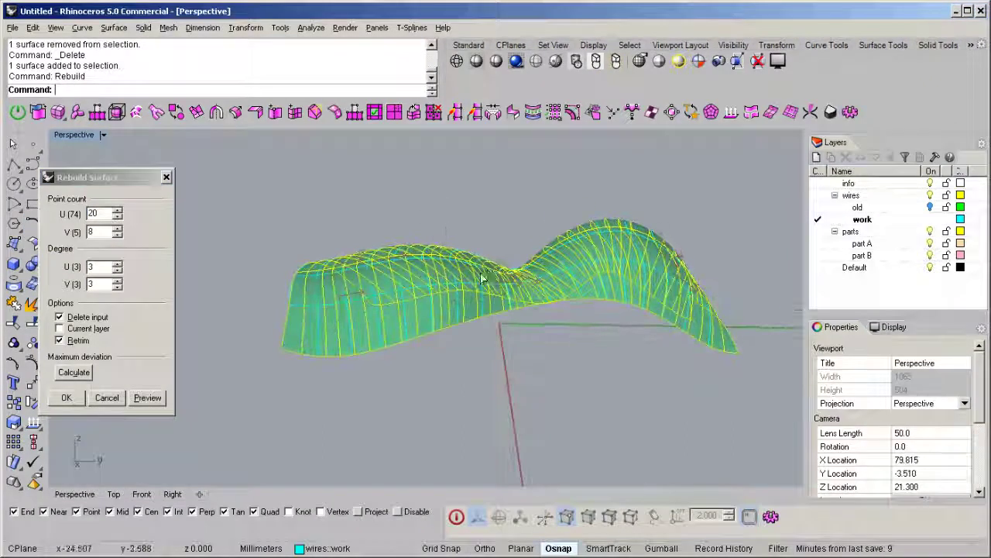
pyautogui.moveTo(619, 247); pyautogui.dragTo(619, 325, button='right')
pyautogui.moveTo(341, 295); pyautogui.dragTo(389, 315, button='right')
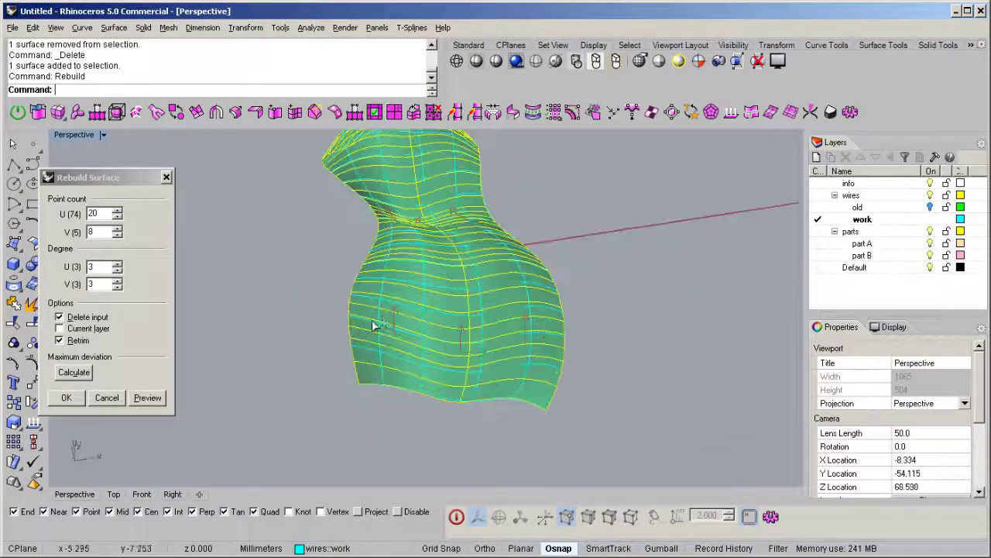
pyautogui.moveTo(491, 328)
pyautogui.mouseDown(button='right')
pyautogui.moveTo(496, 199)
pyautogui.moveTo(524, 317)
pyautogui.moveTo(509, 304)
pyautogui.moveTo(511, 287)
pyautogui.moveTo(515, 294)
pyautogui.mouseUp(button='right')
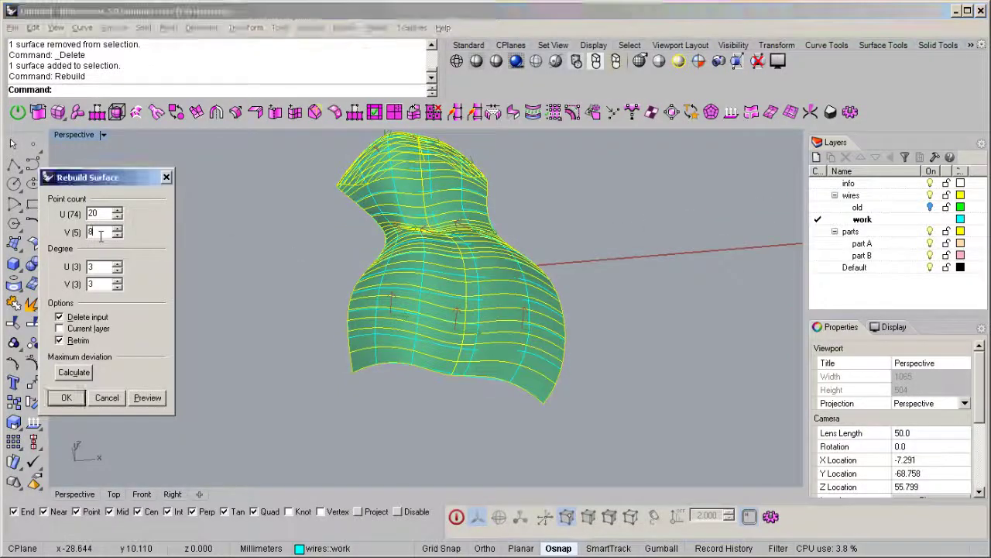
# Try a V point count of 6 for the rebuild and inspect the preview closely.
pyautogui.write('6')
pyautogui.moveTo(441, 308); pyautogui.dragTo(457, 221, button='right')
pyautogui.scroll(5, 540, 327)
pyautogui.moveTo(540, 327); pyautogui.dragTo(518, 386, button='right')
pyautogui.scroll(-4, 514, 285)
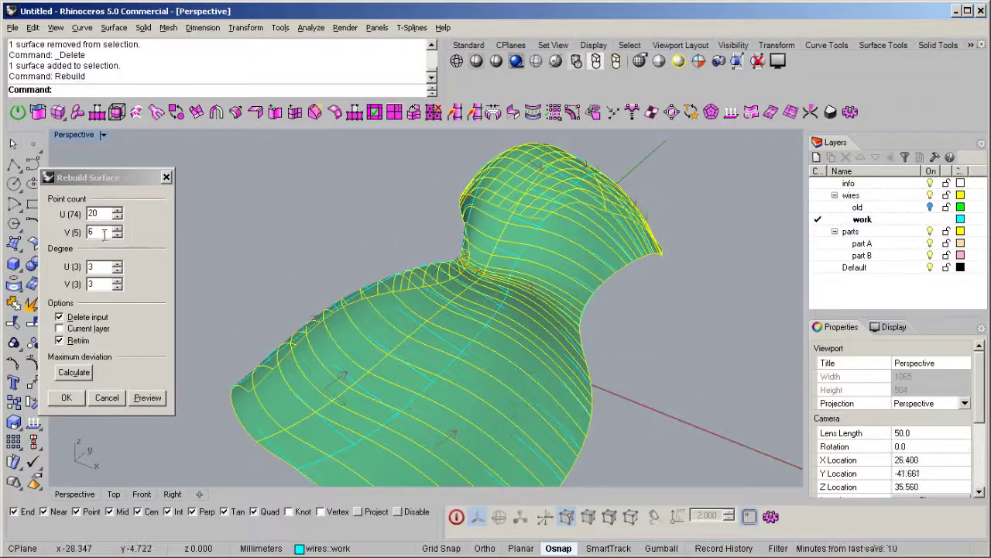
# Set the rebuild's V point count to 8 and apply the rebuild to the surface.
pyautogui.click(104, 234)
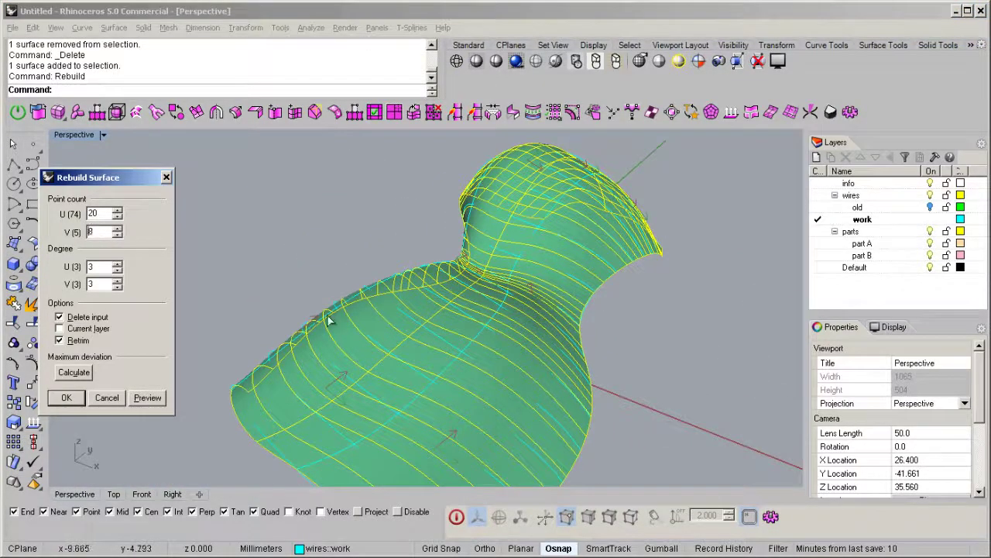
pyautogui.moveTo(348, 353); pyautogui.dragTo(387, 285, button='right')
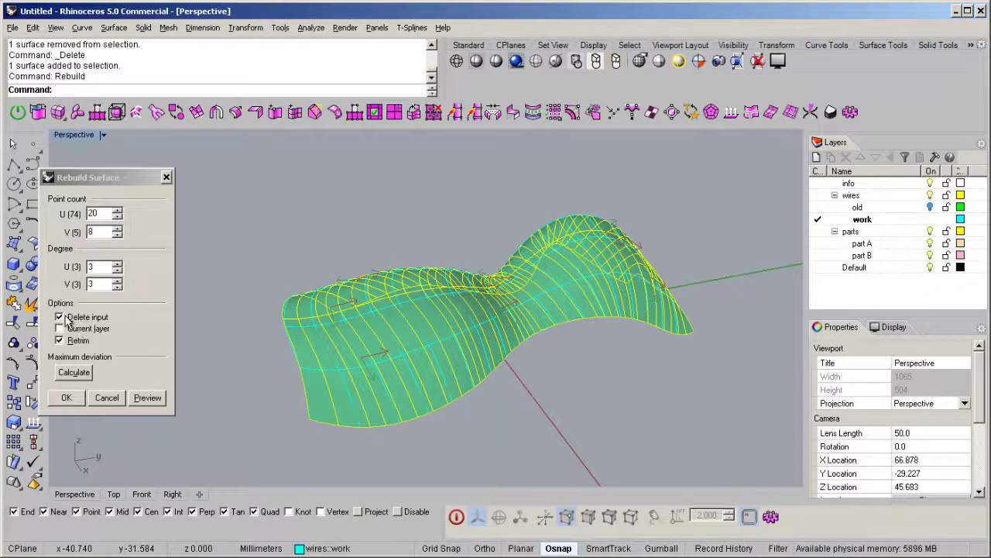
pyautogui.click(65, 398)
pyautogui.moveTo(130, 394); pyautogui.dragTo(385, 304, button='right')
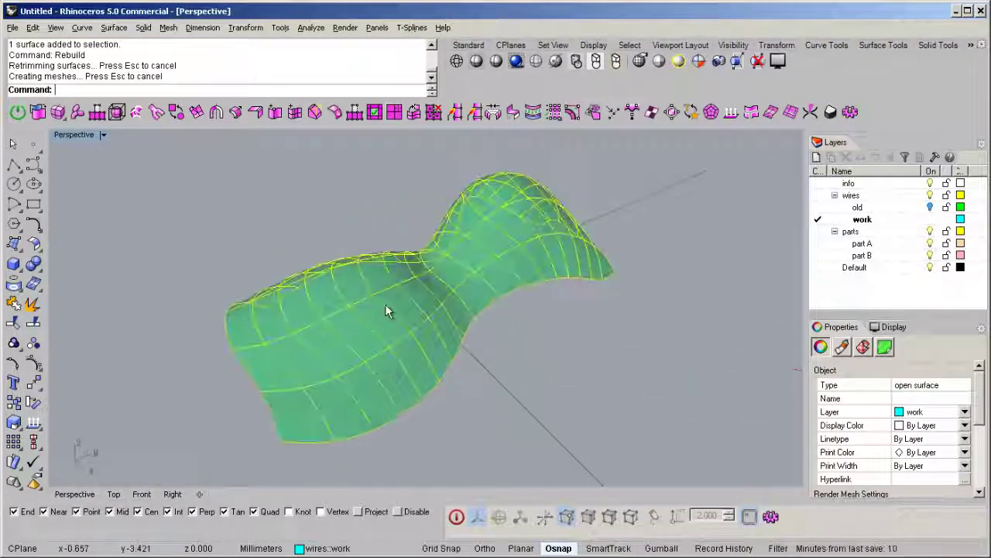
# Convert the rebuilt surface to a T-spline and turn on T-spline edit mode for its vertices.
pyautogui.click(38, 113)
pyautogui.moveTo(303, 266); pyautogui.dragTo(389, 280, button='right')
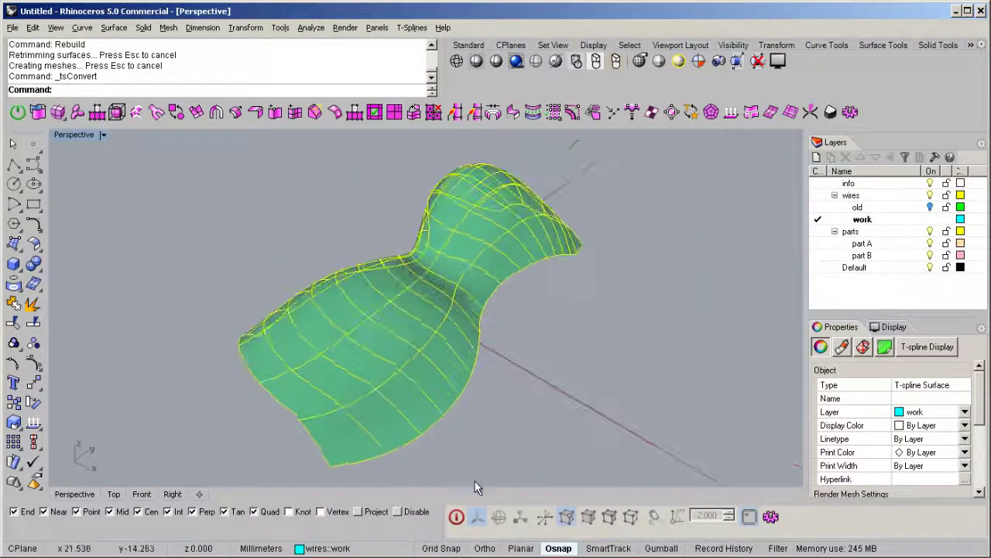
pyautogui.click(457, 518)
pyautogui.moveTo(426, 405); pyautogui.dragTo(484, 343, button='right')
pyautogui.press('a')
pyautogui.moveTo(459, 293); pyautogui.dragTo(350, 385, button='right')
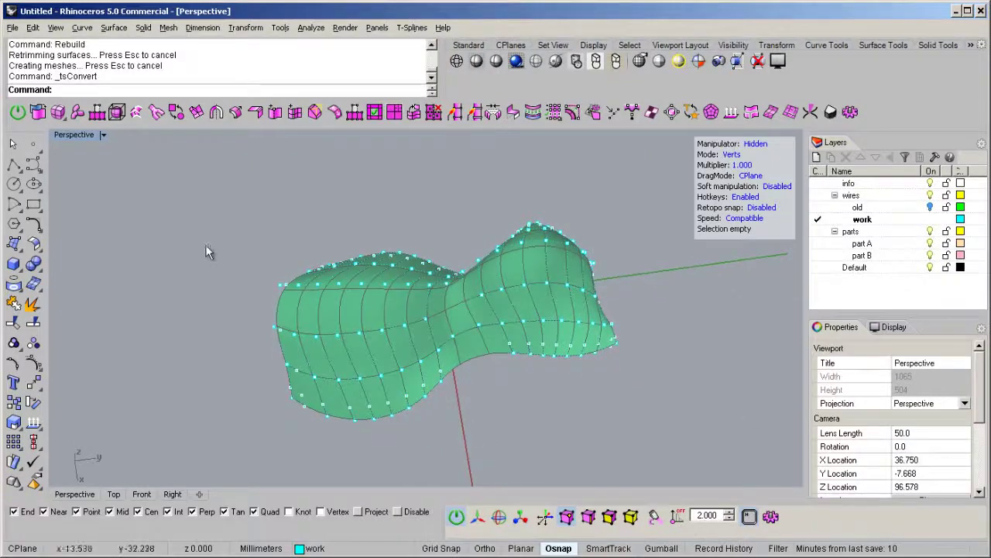
# In edge mode, select an edge loop across the wider half of the T-spline and move it with the translate manipulator.
pyautogui.press('s')
pyautogui.scroll(4, 371, 328)
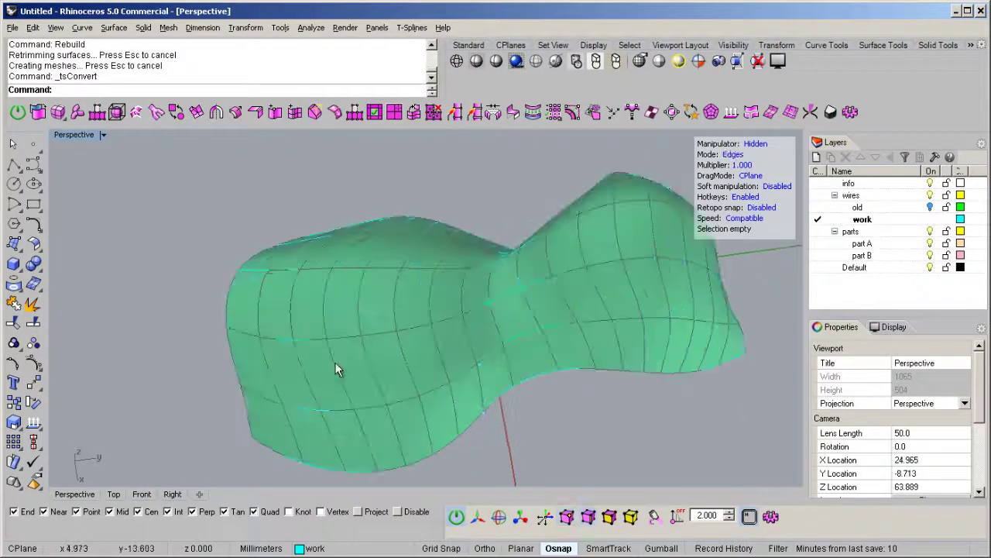
pyautogui.click(340, 339)
pyautogui.doubleClick(340, 339)
pyautogui.moveTo(372, 336); pyautogui.dragTo(514, 213, button='right')
pyautogui.scroll(-4, 492, 243)
pyautogui.press('w')
pyautogui.moveTo(461, 210)
pyautogui.mouseDown()
pyautogui.moveTo(459, 182)
pyautogui.moveTo(459, 226)
pyautogui.moveTo(460, 211)
pyautogui.mouseUp()
pyautogui.moveTo(508, 217); pyautogui.dragTo(398, 357, button='right')
# In face mode, select a single face on the wider half of the T-spline and raise it.
pyautogui.press('d')
pyautogui.scroll(10, 377, 316)
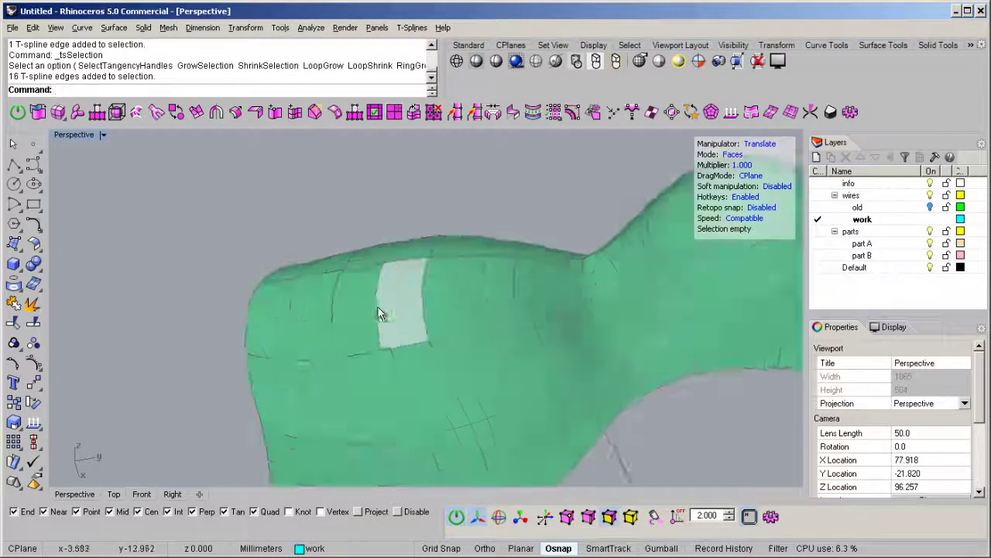
pyautogui.click(400, 305)
pyautogui.scroll(-6, 411, 308)
pyautogui.moveTo(431, 324); pyautogui.dragTo(398, 186, button='right')
pyautogui.moveTo(399, 186)
pyautogui.mouseDown()
pyautogui.moveTo(402, 175)
pyautogui.moveTo(407, 217)
pyautogui.moveTo(405, 175)
pyautogui.mouseUp()
pyautogui.moveTo(405, 176); pyautogui.dragTo(490, 340, button='right')
# Flip the normals of the whole T-spline surface and convert it back to a Rhino surface.
pyautogui.press('Escape')
pyautogui.moveTo(454, 306); pyautogui.dragTo(368, 278, button='right')
pyautogui.click(485, 341)
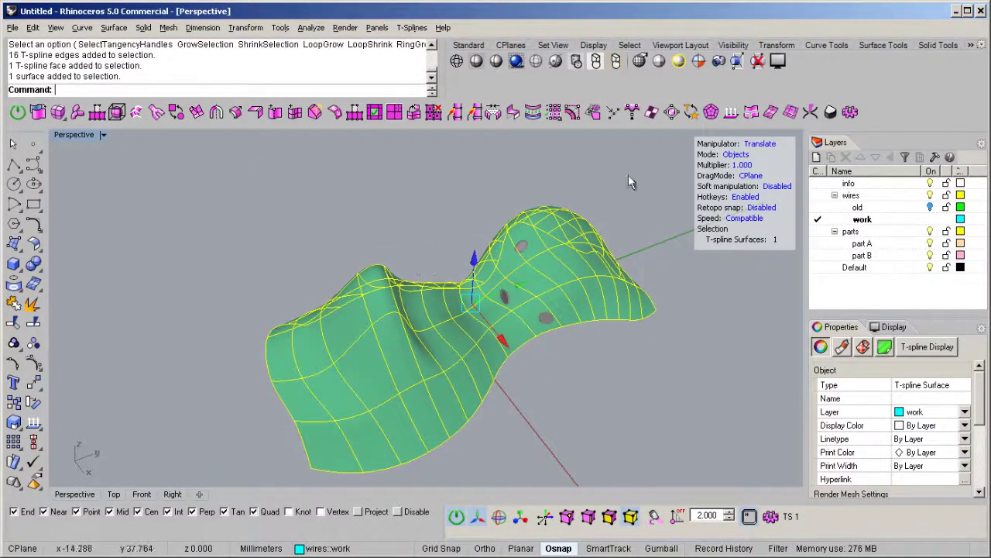
pyautogui.click(731, 114)
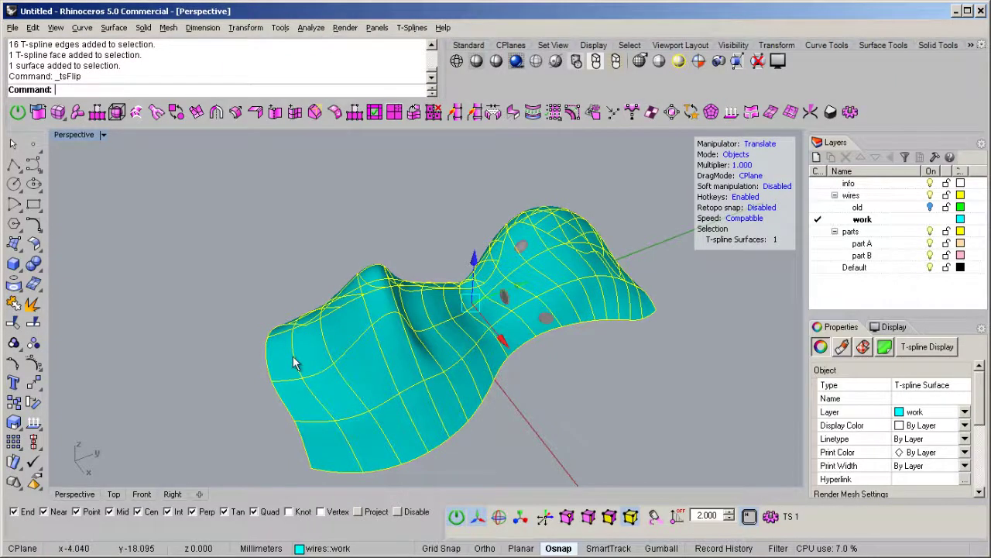
pyautogui.rightClick(38, 113)
pyautogui.click(196, 233)
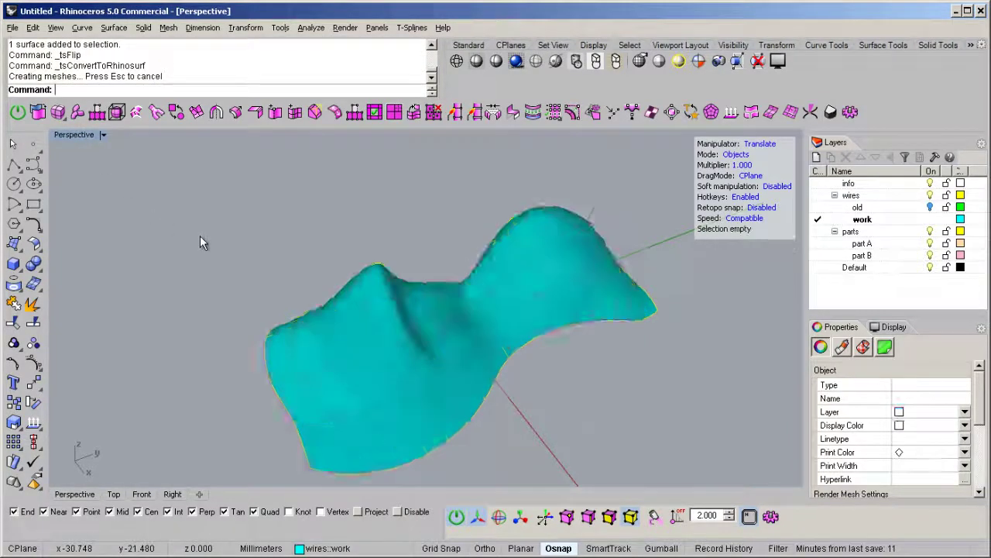
pyautogui.moveTo(196, 232); pyautogui.dragTo(446, 314, button='right')
# Hide the isocurves of the converted Rhino surface.
pyautogui.click(463, 367)
pyautogui.scroll(-5, 983, 419)
pyautogui.click(923, 457)
pyautogui.moveTo(589, 349); pyautogui.dragTo(372, 305, button='right')
# Reselect the converted surface, switch the T-spline edit mode to vertices and inspect the shape.
pyautogui.click(625, 334)
pyautogui.click(431, 330)
pyautogui.moveTo(431, 330); pyautogui.dragTo(510, 505, button='right')
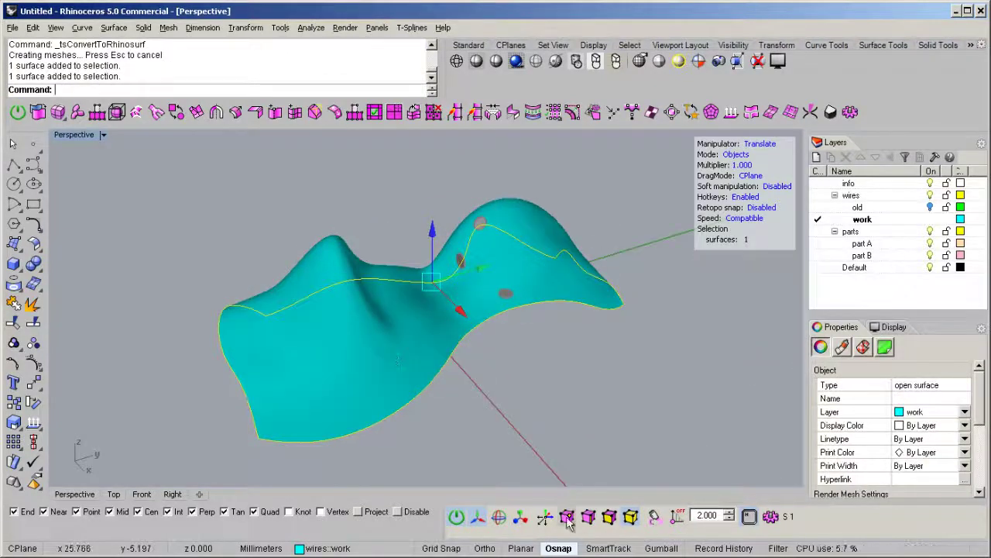
pyautogui.moveTo(307, 324); pyautogui.dragTo(283, 278, button='right')
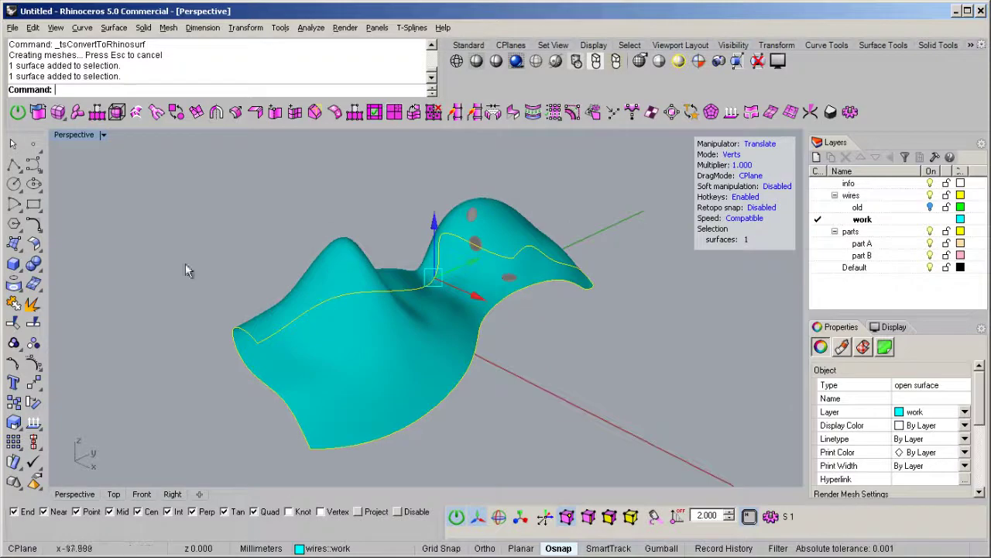
pyautogui.moveTo(368, 290); pyautogui.dragTo(349, 344, button='right')
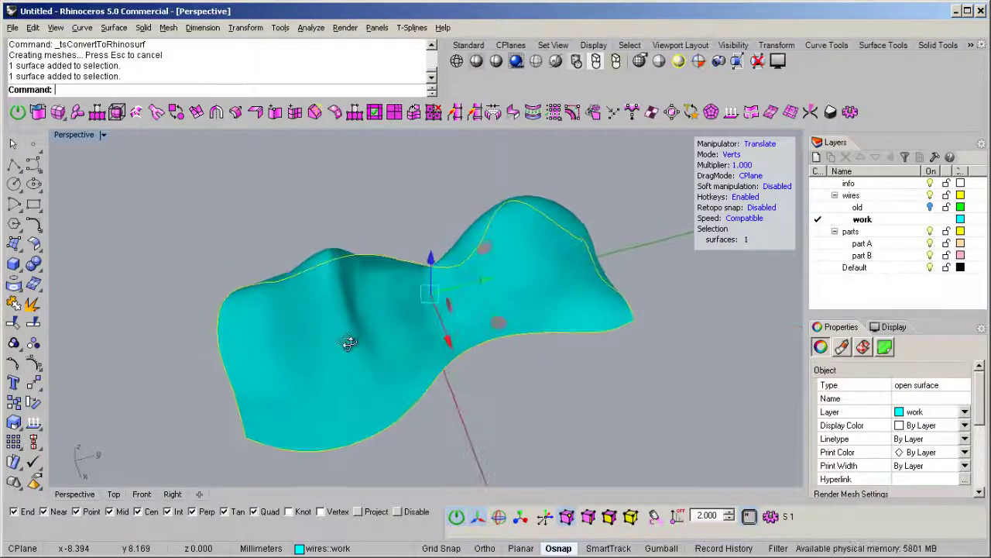
# Delete the converted Rhino surface.
pyautogui.moveTo(258, 315); pyautogui.dragTo(502, 321, button='right')
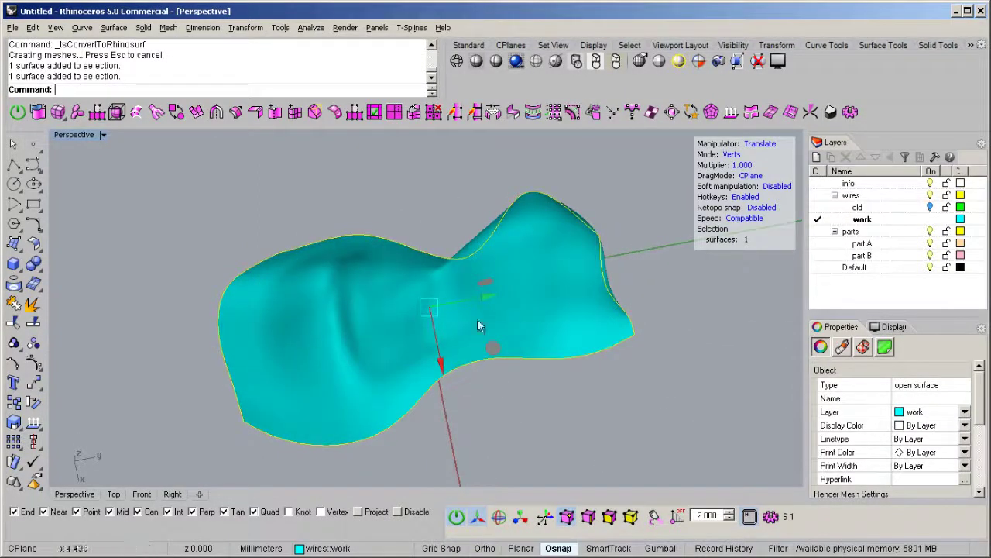
pyautogui.moveTo(298, 387); pyautogui.dragTo(318, 289, button='right')
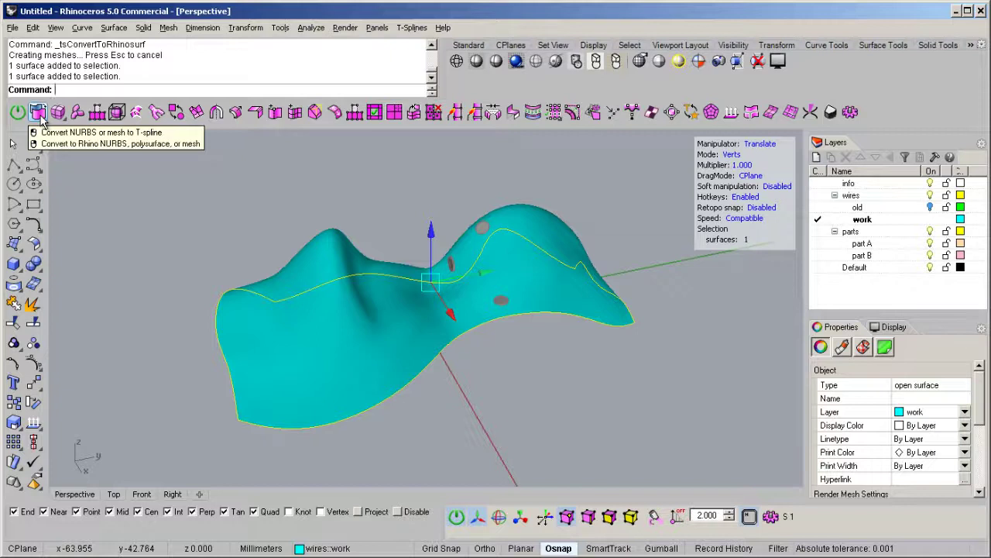
pyautogui.moveTo(264, 310); pyautogui.dragTo(478, 336, button='right')
pyautogui.press('Delete')
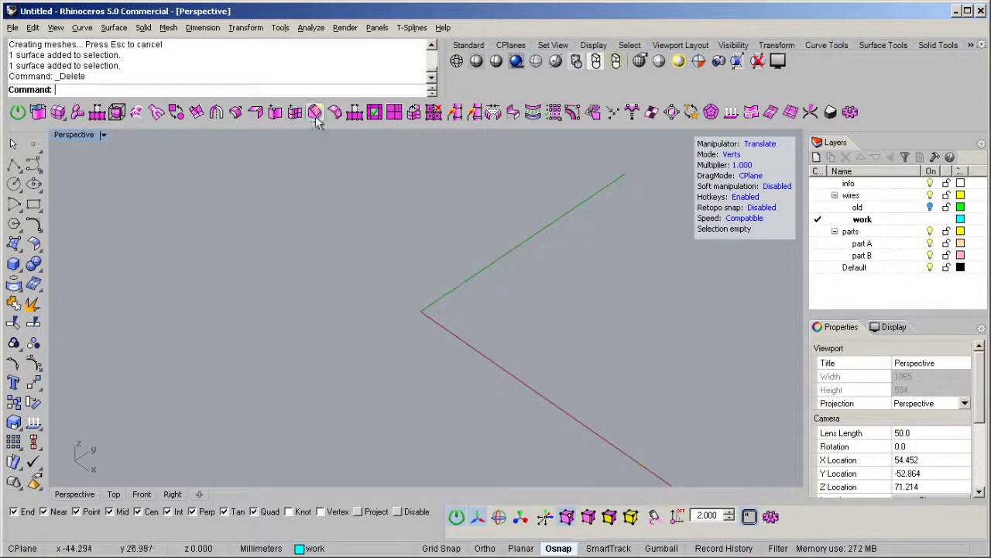
# Draw a single-segment polyline diagonally across the construction plane near the origin.
pyautogui.middleClick(436, 322)
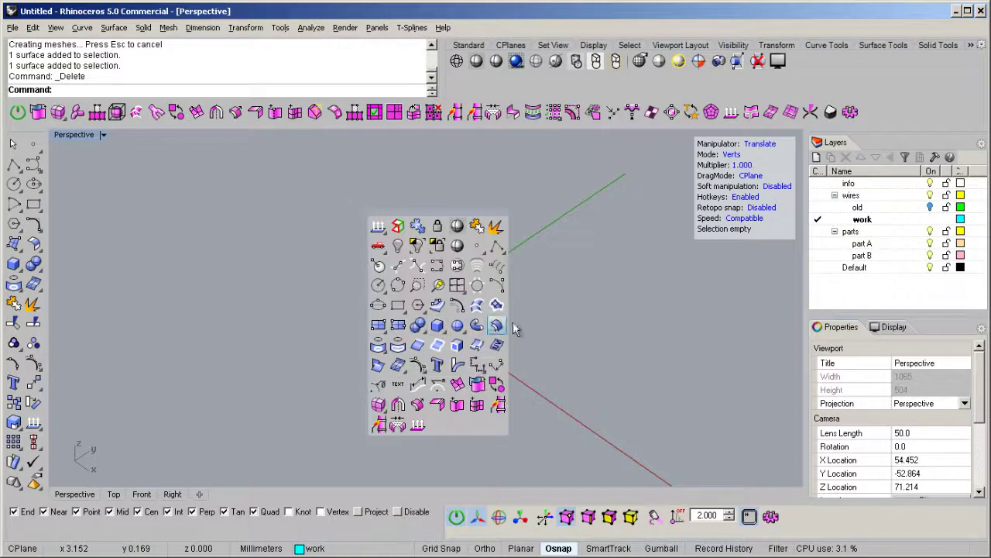
pyautogui.click(497, 246)
pyautogui.click(640, 235)
pyautogui.click(256, 310)
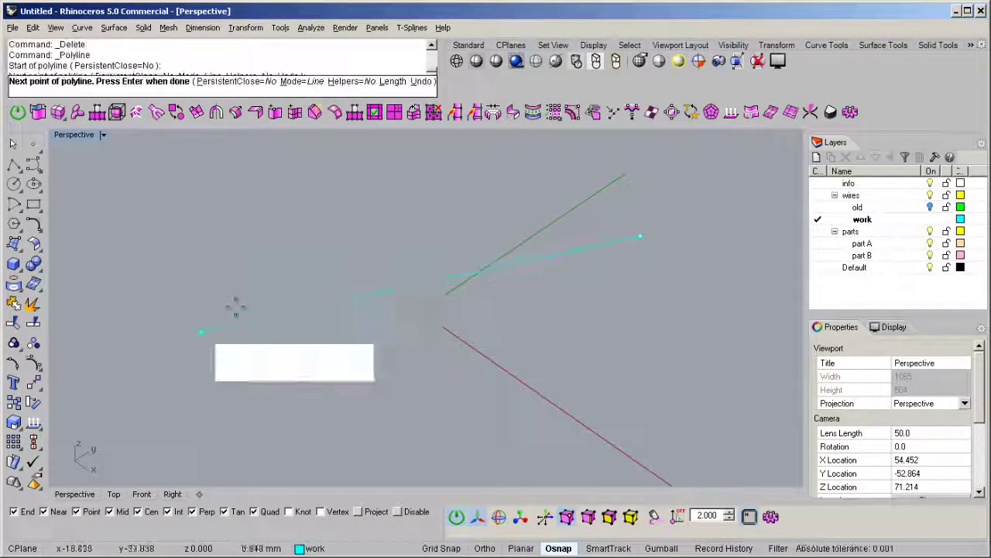
pyautogui.rightClick(361, 299)
pyautogui.moveTo(361, 299); pyautogui.dragTo(500, 278, button='right')
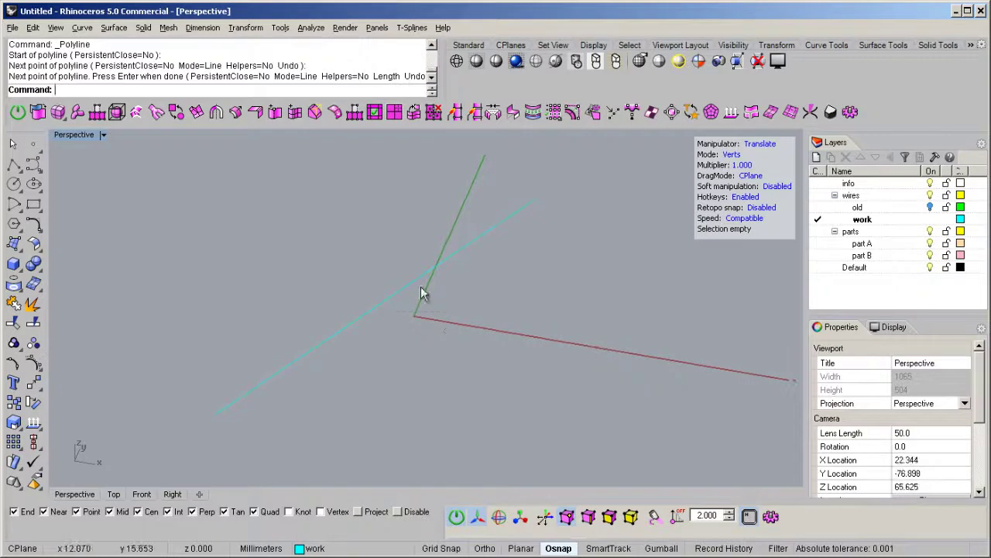
# Start a T-spline pipe along the line and set its radius to 5.
pyautogui.click(496, 339)
pyautogui.moveTo(496, 339); pyautogui.dragTo(440, 333, button='right')
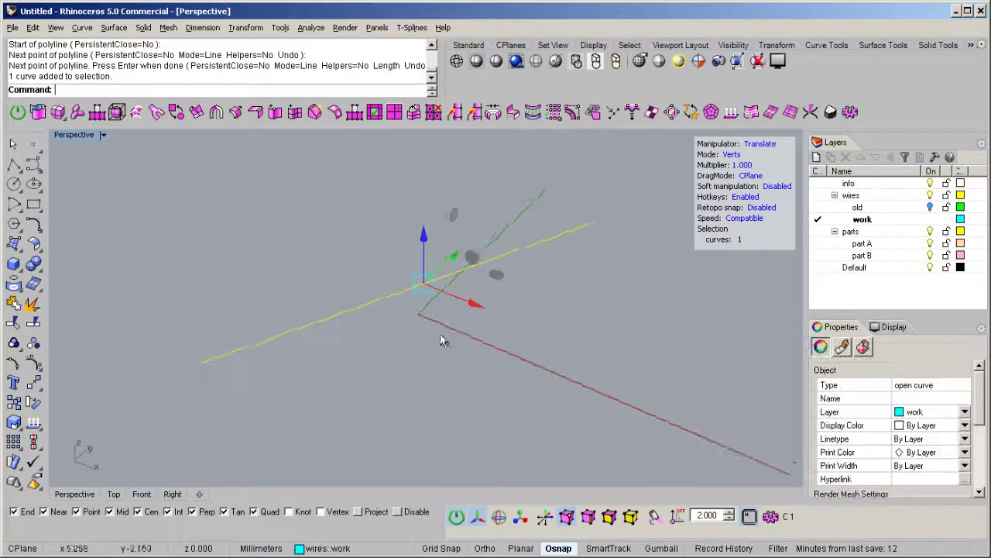
pyautogui.click(78, 113)
pyautogui.moveTo(237, 303); pyautogui.dragTo(283, 239, button='right')
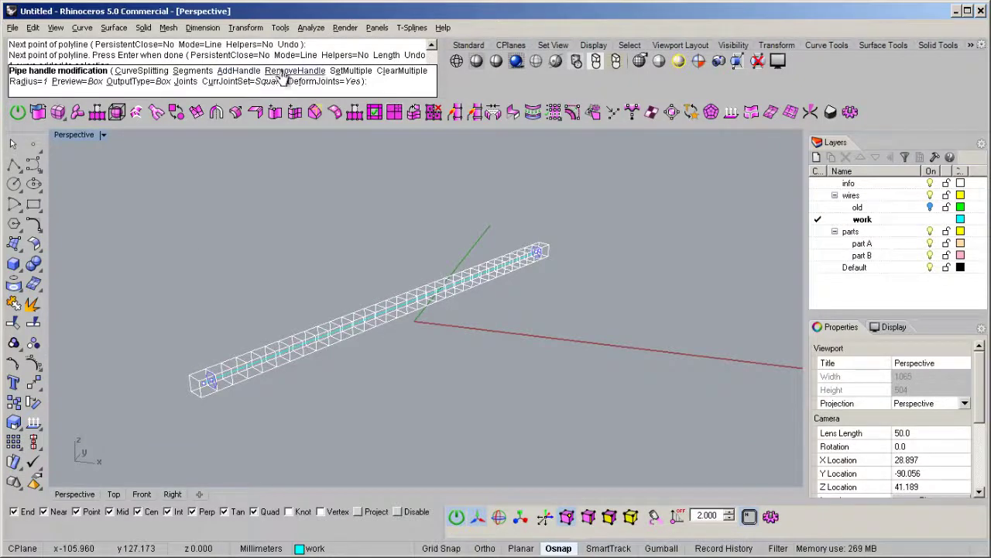
pyautogui.click(29, 82)
pyautogui.write('5')
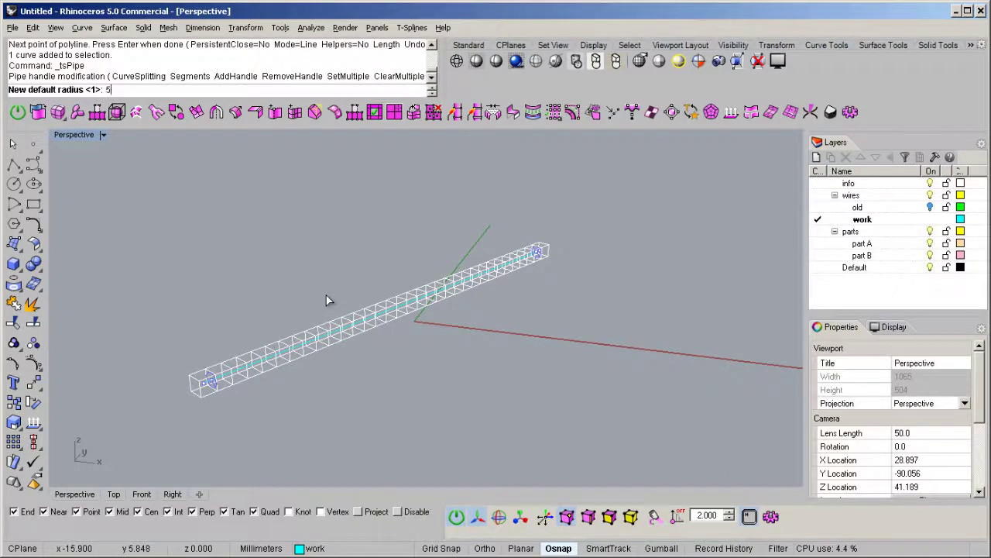
pyautogui.press('Return')
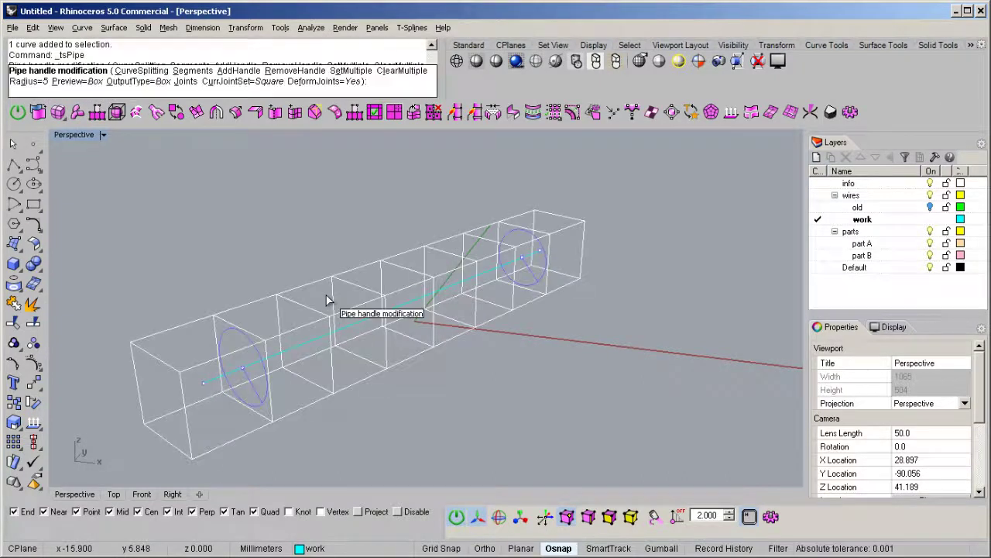
# Preview the pipe as SmoothShaded, return the preview to Box and create the box-type pipe.
pyautogui.click(76, 82)
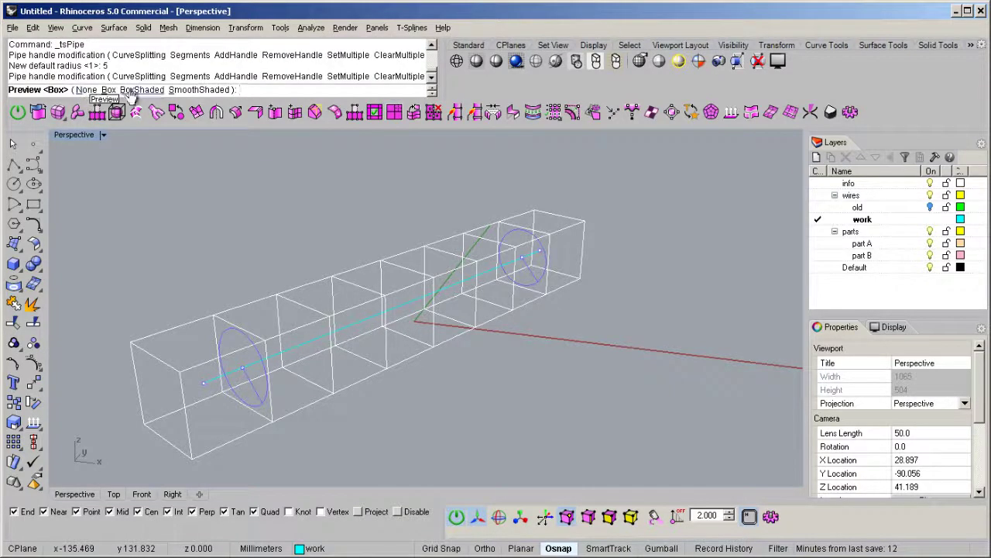
pyautogui.click(200, 89)
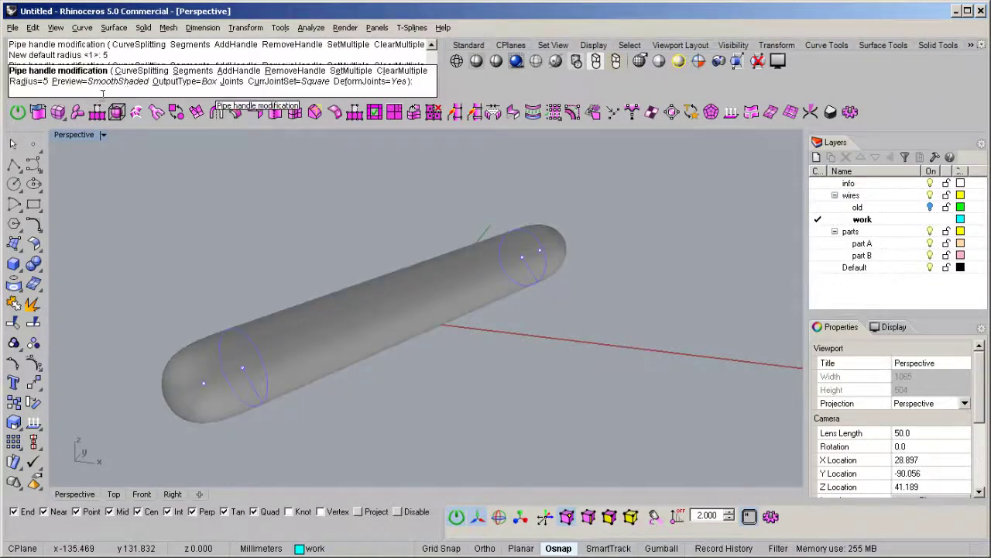
pyautogui.click(76, 82)
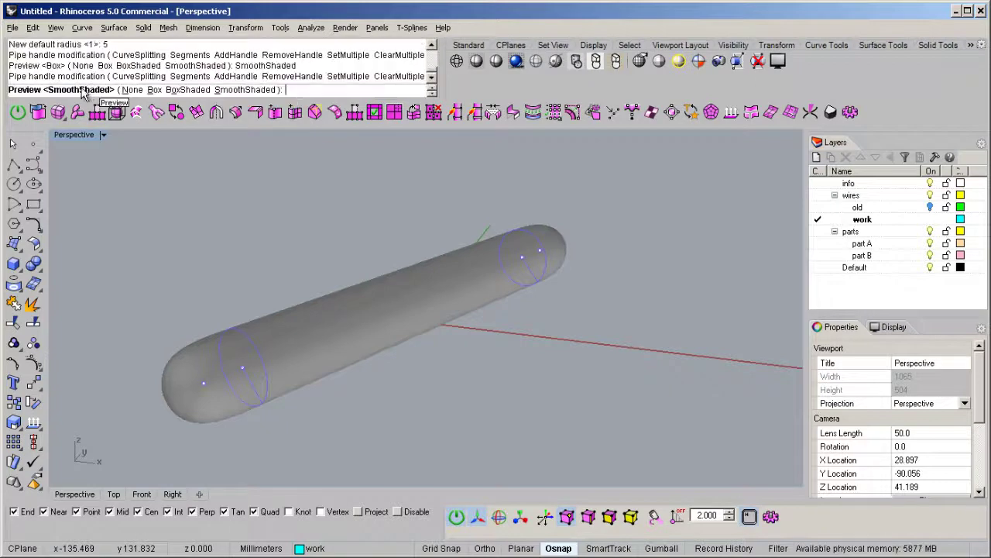
pyautogui.click(154, 90)
pyautogui.moveTo(465, 288)
pyautogui.mouseDown(button='right')
pyautogui.moveTo(480, 289)
pyautogui.moveTo(459, 289)
pyautogui.moveTo(374, 343)
pyautogui.moveTo(537, 345)
pyautogui.moveTo(357, 331)
pyautogui.moveTo(284, 362)
pyautogui.mouseUp(button='right')
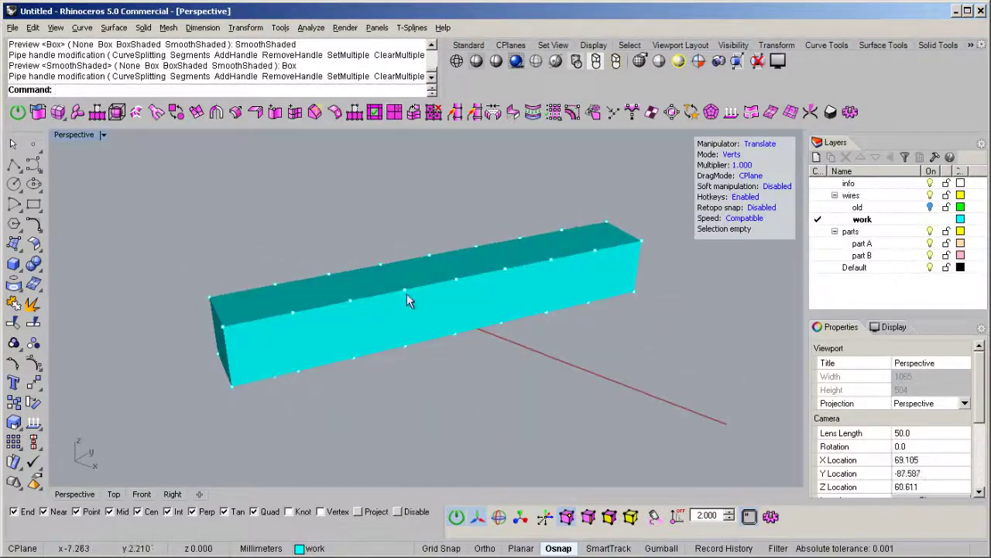
# In face mode, try moving two separate top faces of the box pipe, and undo both moves.
pyautogui.press('d')
pyautogui.moveTo(374, 272); pyautogui.dragTo(391, 270)
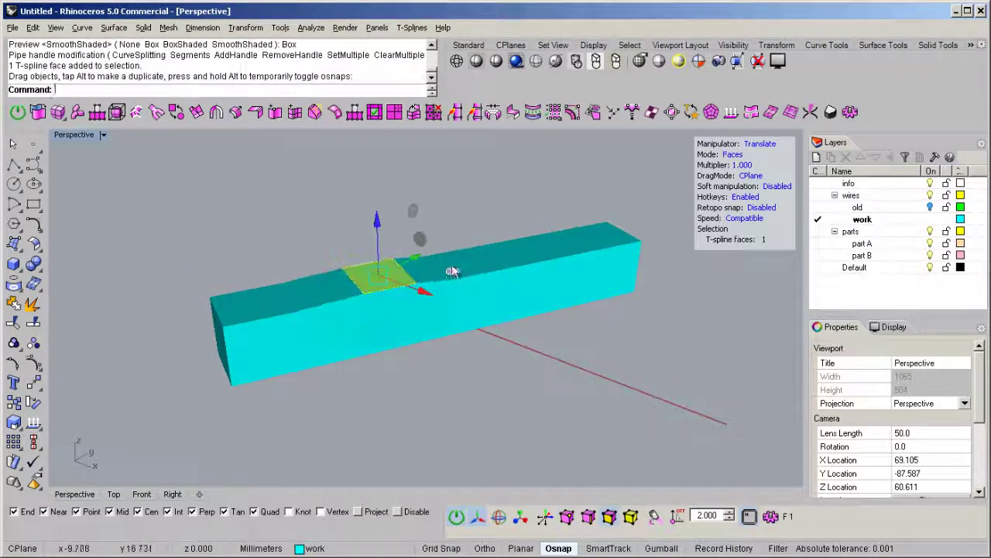
pyautogui.click(457, 265)
pyautogui.moveTo(463, 237); pyautogui.dragTo(462, 169)
pyautogui.hotkey('ctrl', 'z')
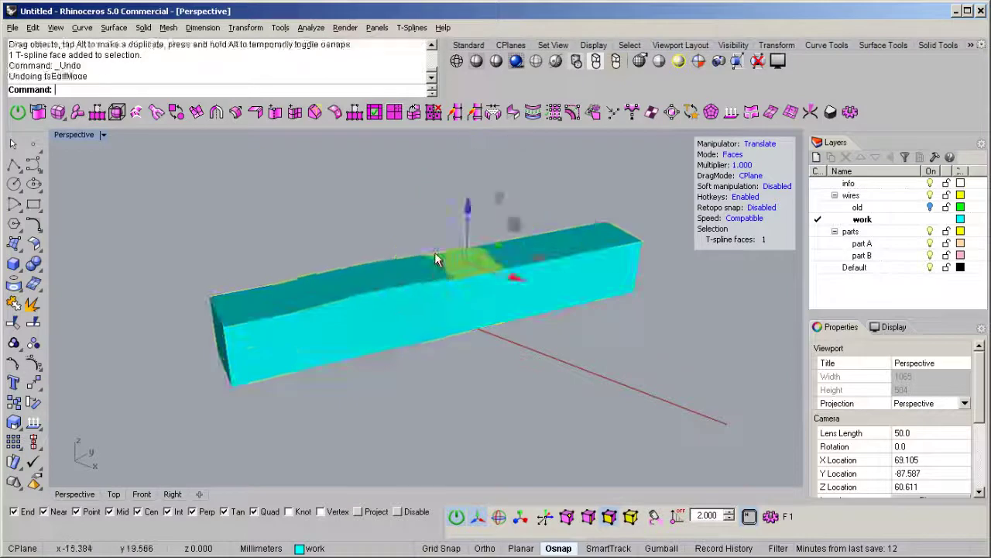
pyautogui.hotkey('ctrl', 'z')
# Select the ring of four faces around the pipe near one end and scale it up uniformly into a bulge.
pyautogui.moveTo(434, 260); pyautogui.dragTo(365, 321, button='right')
pyautogui.keyDown('shift'); pyautogui.click(323, 338); pyautogui.keyUp('shift')
pyautogui.keyDown('shift'); pyautogui.click(309, 302); pyautogui.keyUp('shift')
pyautogui.doubleClick(309, 301)
pyautogui.press('r')
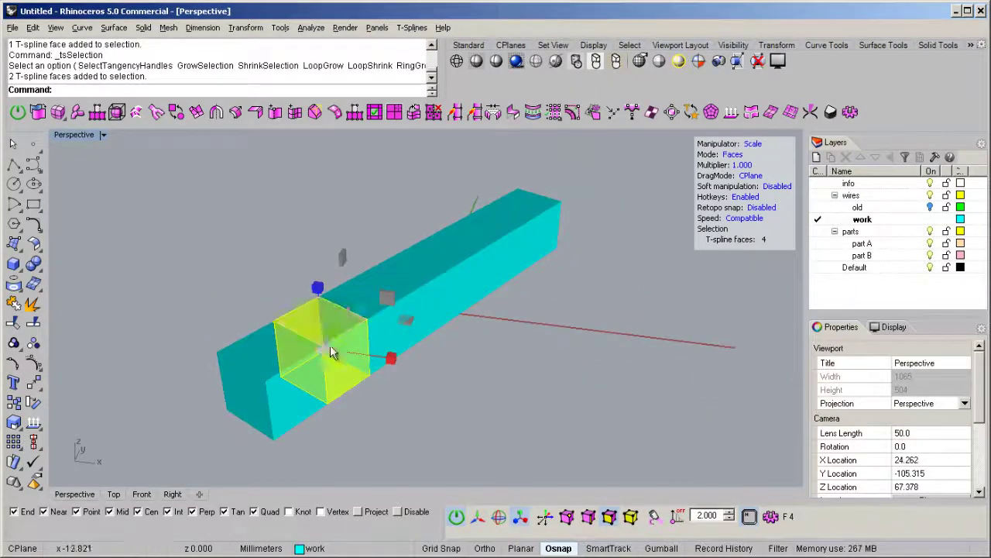
pyautogui.moveTo(331, 350); pyautogui.dragTo(424, 356)
pyautogui.moveTo(561, 378); pyautogui.dragTo(453, 322, button='right')
pyautogui.click(461, 395)
# Switch the T-spline edit mode to objects and delete the bulged pipe, keeping its line.
pyautogui.moveTo(358, 341); pyautogui.dragTo(450, 408, button='right')
pyautogui.press('f')
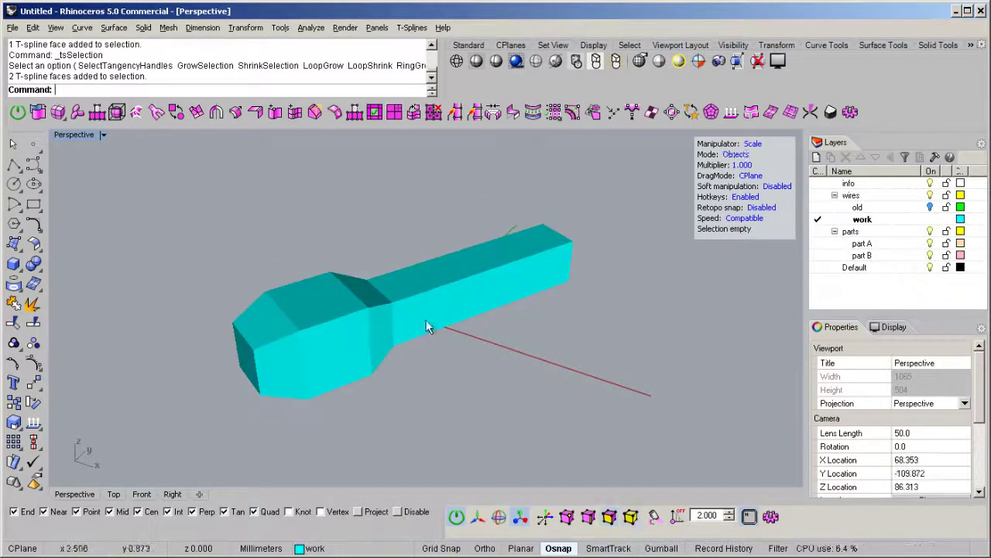
pyautogui.click(423, 311)
pyautogui.press('Delete')
pyautogui.moveTo(421, 314); pyautogui.dragTo(442, 343, button='right')
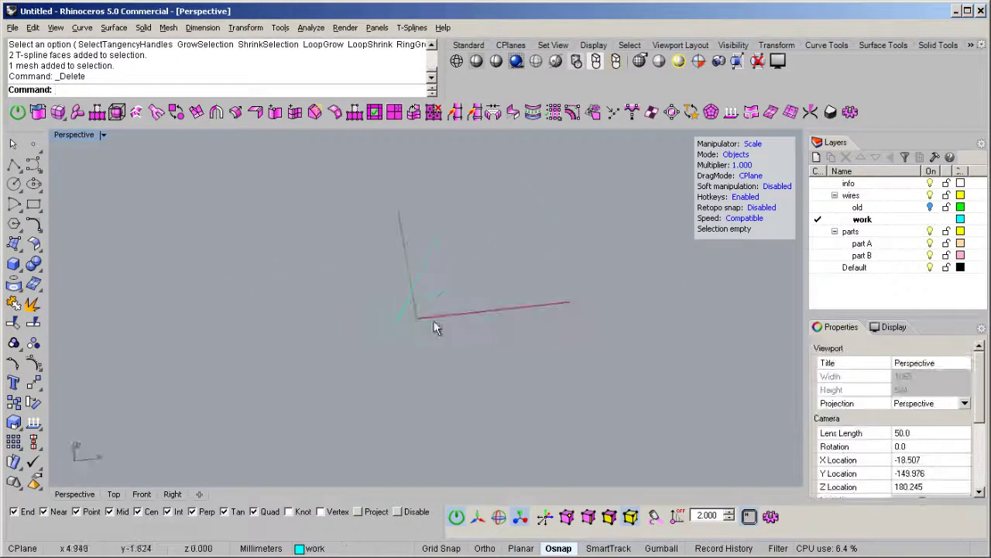
# Draw a straight branch line starting from a point on the existing line.
pyautogui.middleClick(435, 329)
pyautogui.click(493, 245)
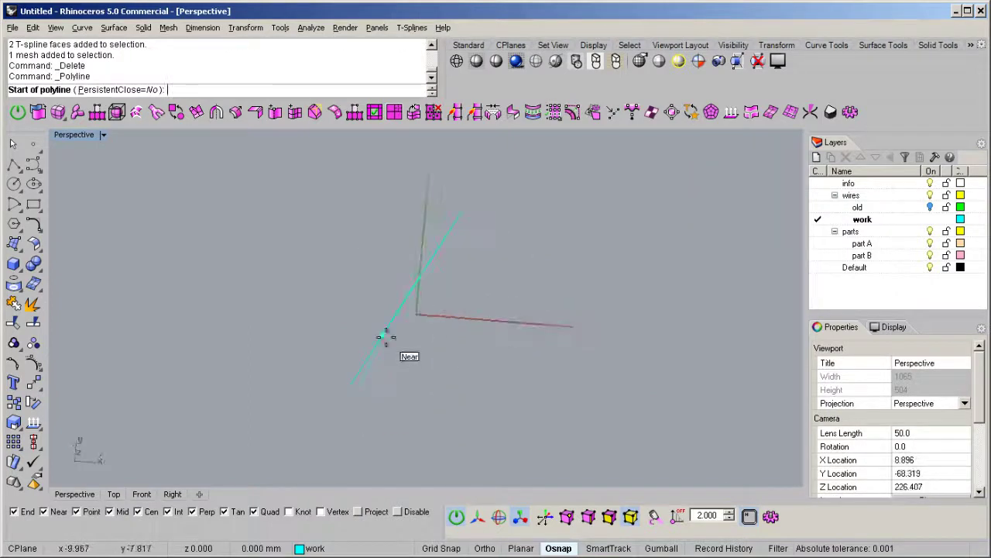
pyautogui.click(382, 335)
pyautogui.click(565, 277)
pyautogui.moveTo(493, 301); pyautogui.dragTo(352, 328, button='right')
pyautogui.rightClick(353, 329)
# Draw a second branch line on the opposite side of the original line and a third one starting from that branch.
pyautogui.rightClick(415, 298)
pyautogui.click(408, 269)
pyautogui.press('Return')
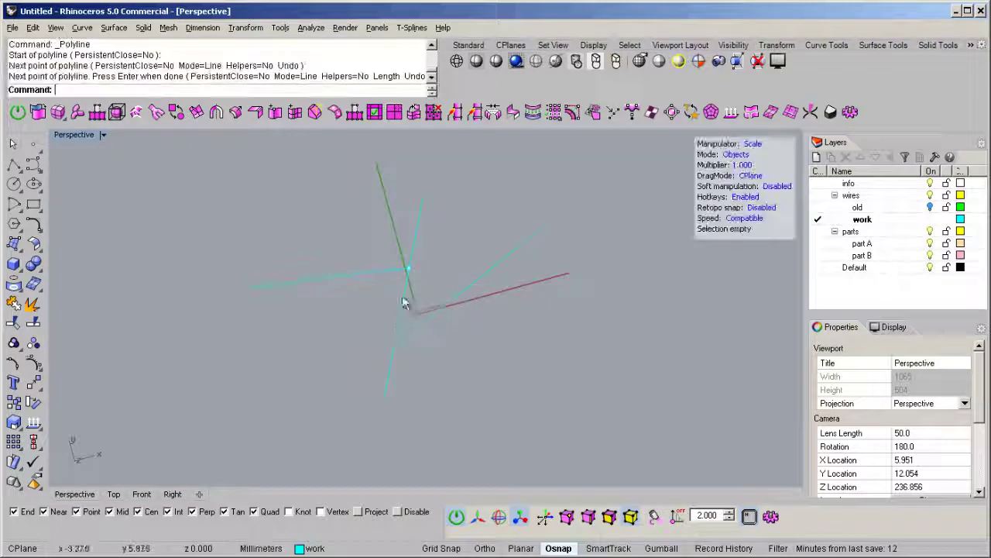
pyautogui.press('Return')
pyautogui.click(301, 281)
pyautogui.click(222, 167)
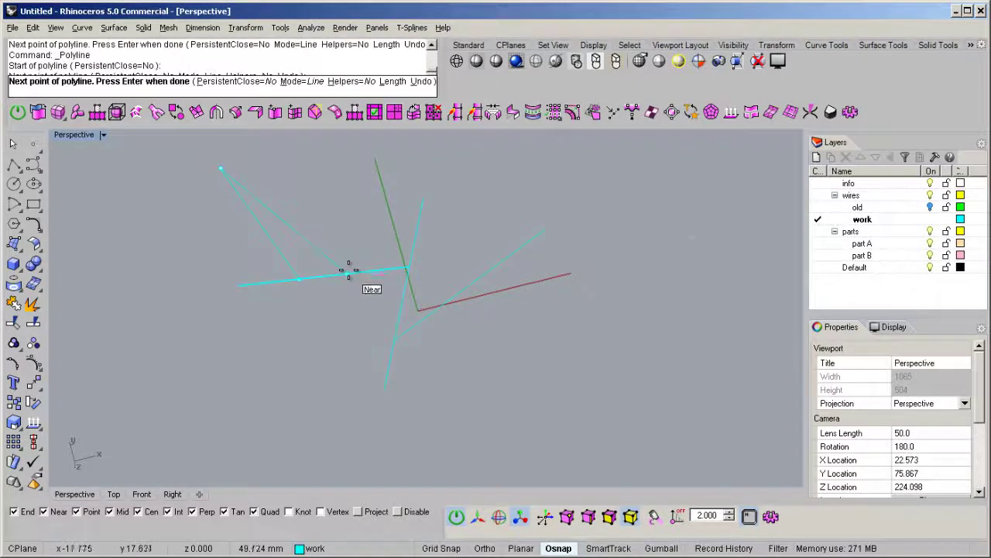
pyautogui.press('Return')
# Select all four lines and create a box-type T-spline pipe over them with radius 5 and square joints.
pyautogui.hotkey('ctrl', 'a')
pyautogui.moveTo(372, 369); pyautogui.dragTo(369, 352, button='right')
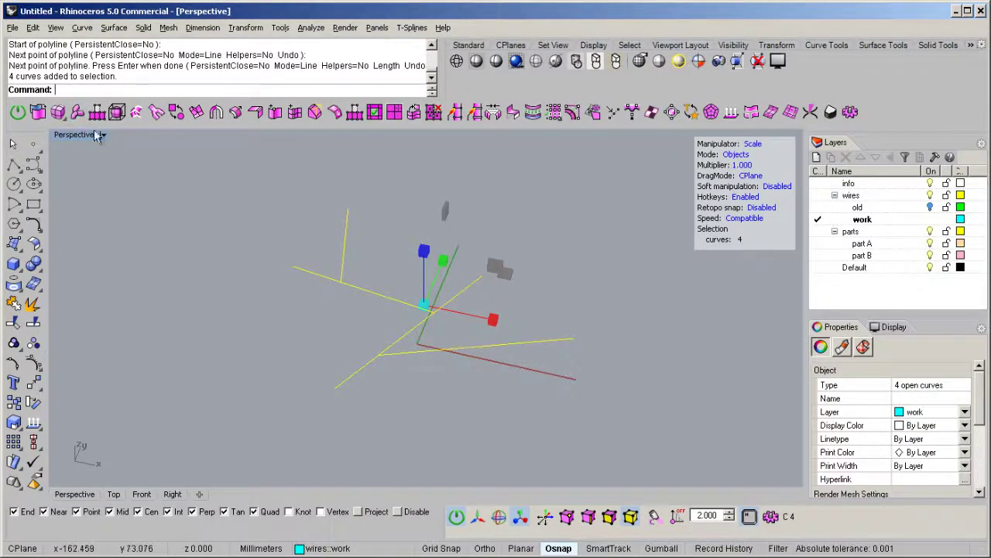
pyautogui.click(78, 112)
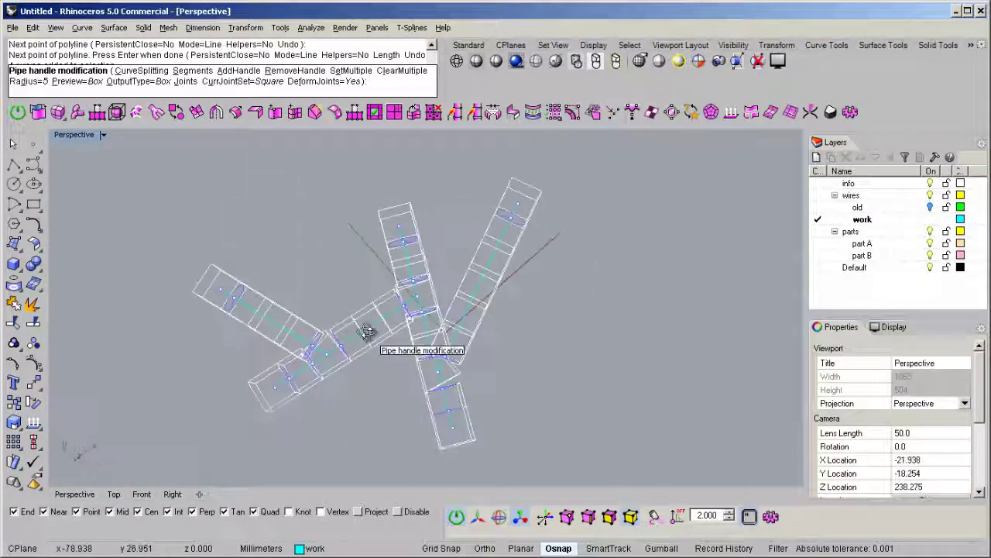
pyautogui.scroll(-5, 492, 277)
pyautogui.moveTo(493, 278); pyautogui.dragTo(495, 359, button='right')
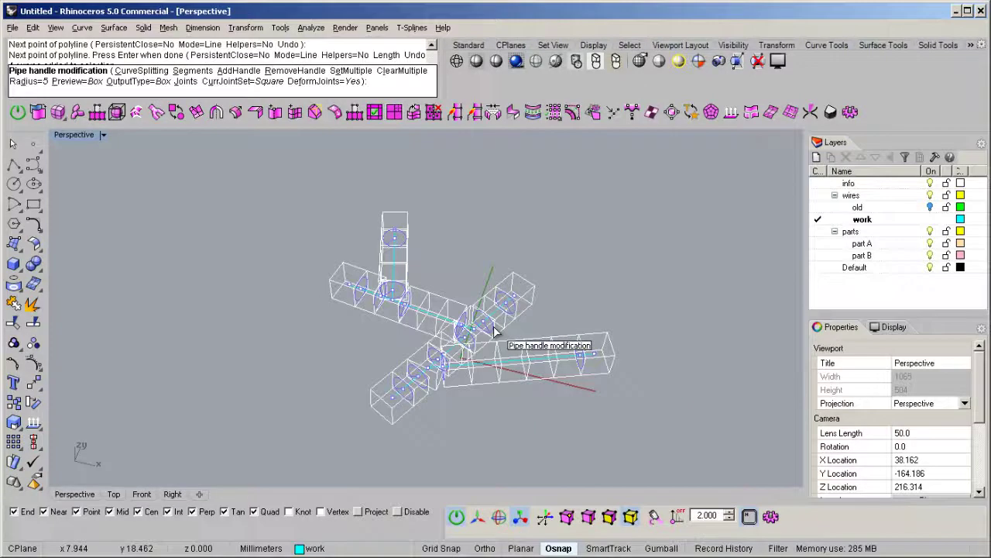
pyautogui.rightClick(495, 331)
# Select the branching pipe, toggle its box and smooth display and examine the joints between the branches.
pyautogui.scroll(6, 462, 386)
pyautogui.moveTo(461, 386); pyautogui.dragTo(426, 336, button='right')
pyautogui.click(467, 334)
pyautogui.scroll(-4, 476, 365)
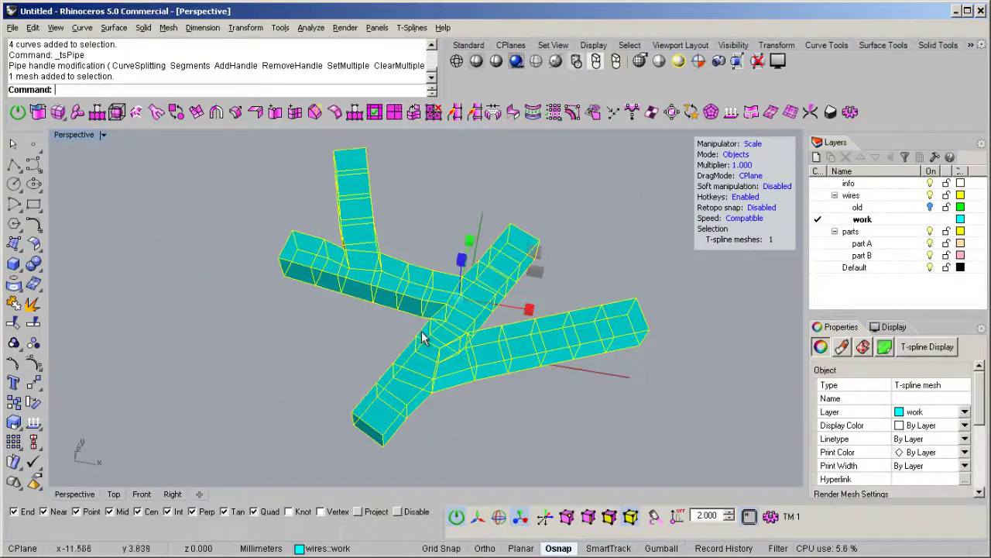
pyautogui.press('Tab')
pyautogui.moveTo(354, 248); pyautogui.dragTo(358, 281, button='right')
pyautogui.scroll(8, 359, 282)
pyautogui.scroll(-7, 359, 281)
pyautogui.moveTo(523, 399); pyautogui.dragTo(435, 310, button='right')
pyautogui.scroll(7, 493, 325)
pyautogui.scroll(-4, 490, 373)
pyautogui.scroll(-6, 433, 313)
# Delete the branching pipe and its four guide lines.
pyautogui.press('Delete')
pyautogui.moveTo(574, 240); pyautogui.dragTo(420, 303)
pyautogui.press('Delete')
# Draw a winding five-point interpolated curve on the construction plane around the origin.
pyautogui.middleClick(465, 334)
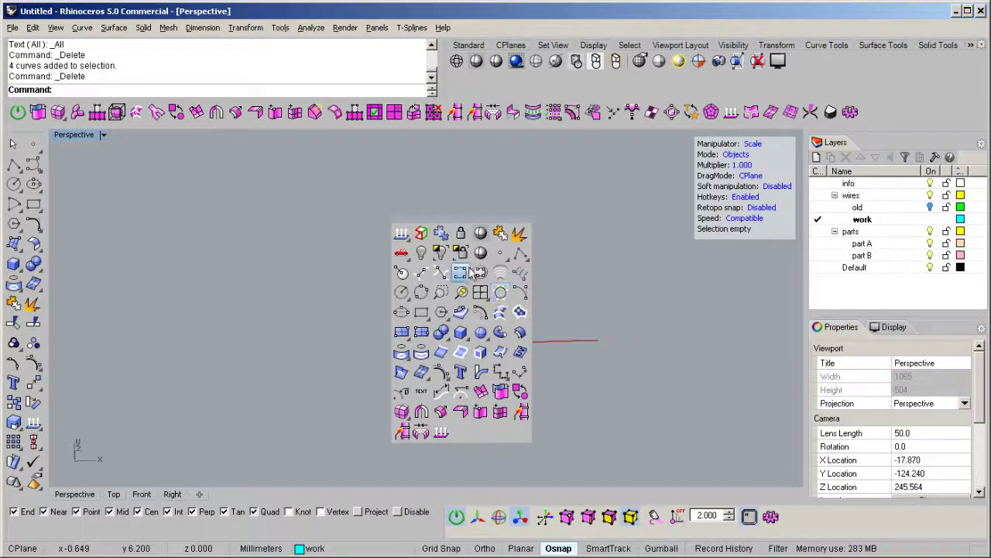
pyautogui.click(460, 275)
pyautogui.click(542, 219)
pyautogui.click(596, 293)
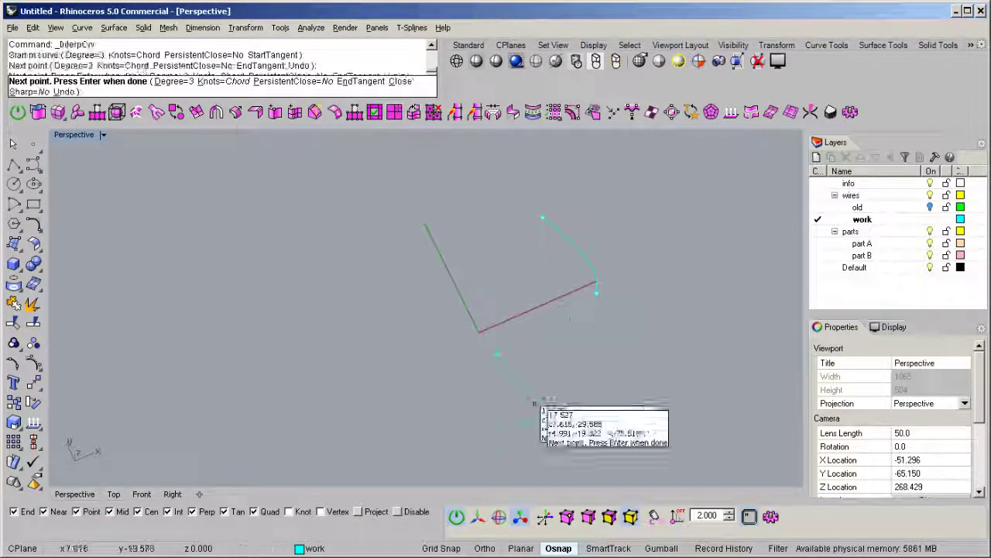
pyautogui.click(497, 354)
pyautogui.click(542, 416)
pyautogui.click(316, 434)
pyautogui.rightClick(387, 376)
# Start a second interpolated curve on the first curve, undo the misplaced point and continue it upward in the Front view.
pyautogui.rightClick(433, 372)
pyautogui.click(498, 369)
pyautogui.moveTo(384, 385); pyautogui.dragTo(364, 293, button='right')
pyautogui.click(55, 143)
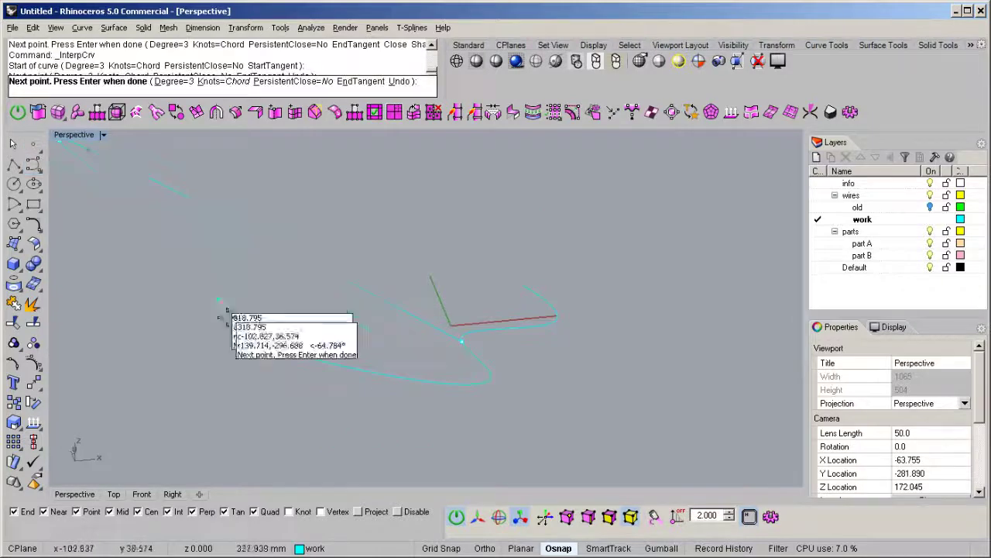
pyautogui.doubleClick(78, 134)
pyautogui.hotkey('ctrl', 'z')
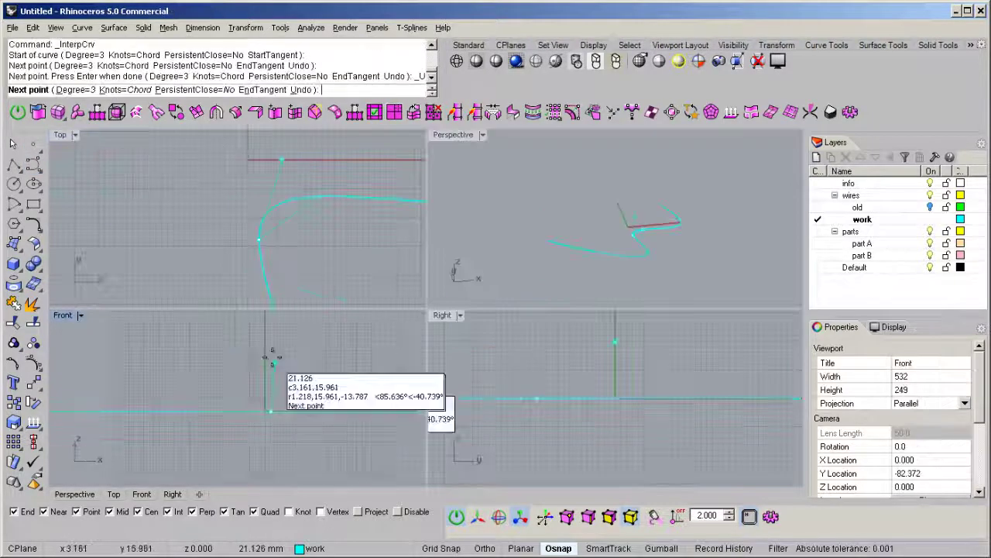
pyautogui.click(222, 363)
pyautogui.scroll(-5, 257, 422)
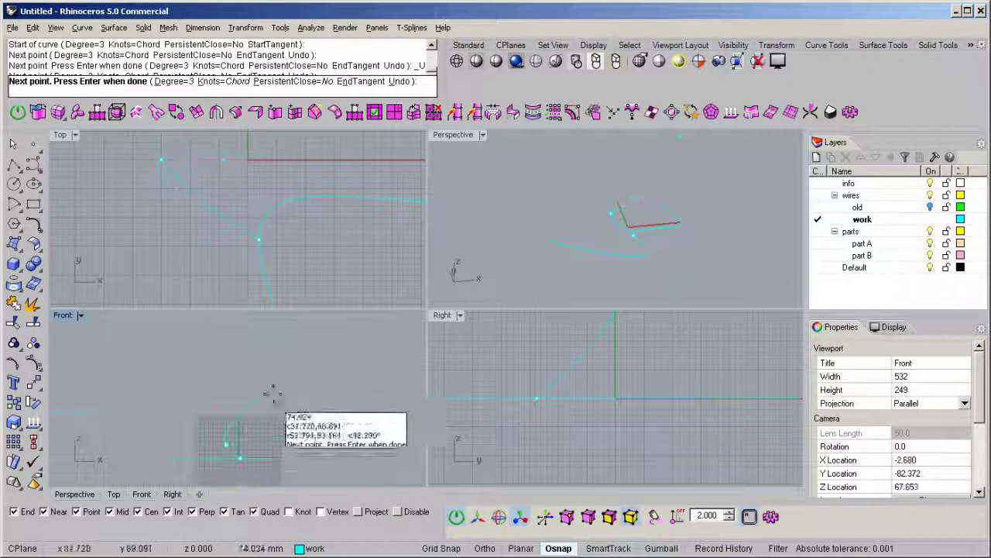
pyautogui.click(276, 388)
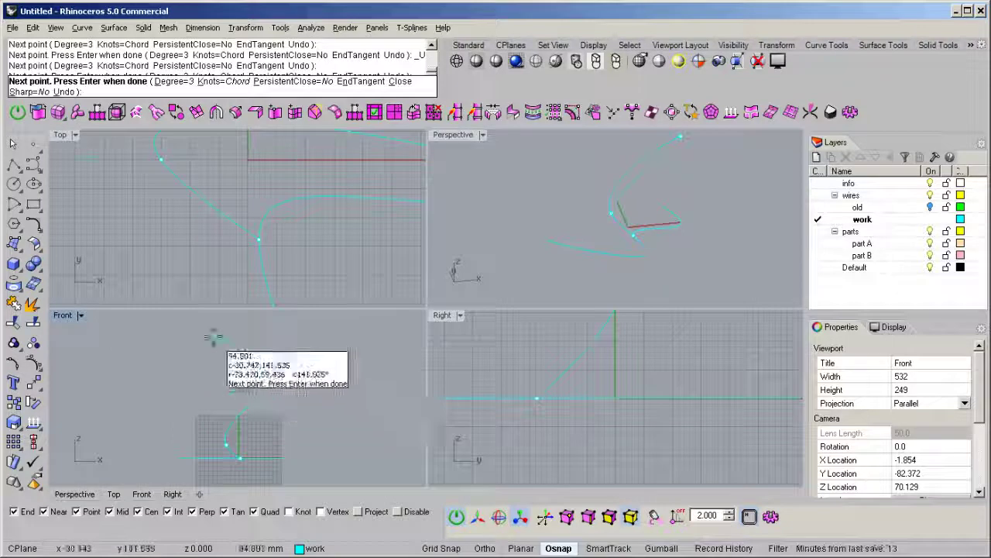
pyautogui.press('Return')
# Draw a third interpolated curve branching upward in the Right view from the second curve.
pyautogui.press('Return')
pyautogui.click(592, 391)
pyautogui.scroll(-3, 500, 430)
pyautogui.click(521, 429)
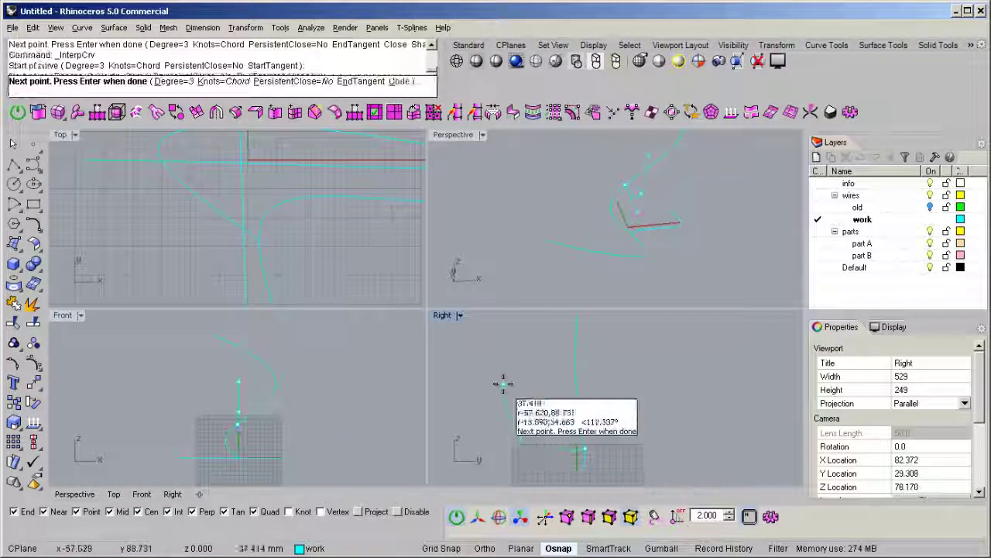
pyautogui.click(497, 385)
pyautogui.click(474, 356)
pyautogui.click(488, 341)
pyautogui.press('Return')
# Maximize the Perspective view and select the three interpolated curves.
pyautogui.click(653, 225)
pyautogui.doubleClick(443, 137)
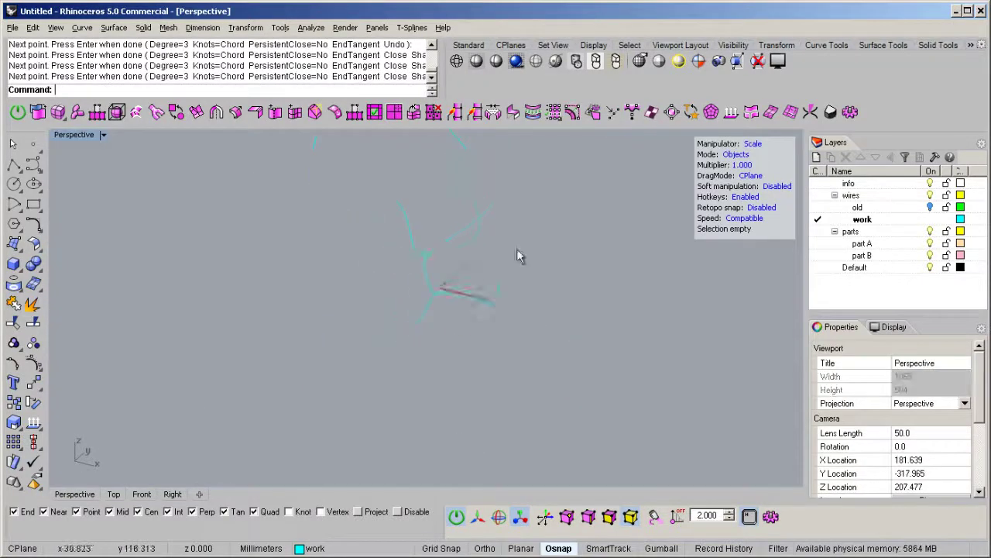
pyautogui.moveTo(528, 212); pyautogui.dragTo(403, 312)
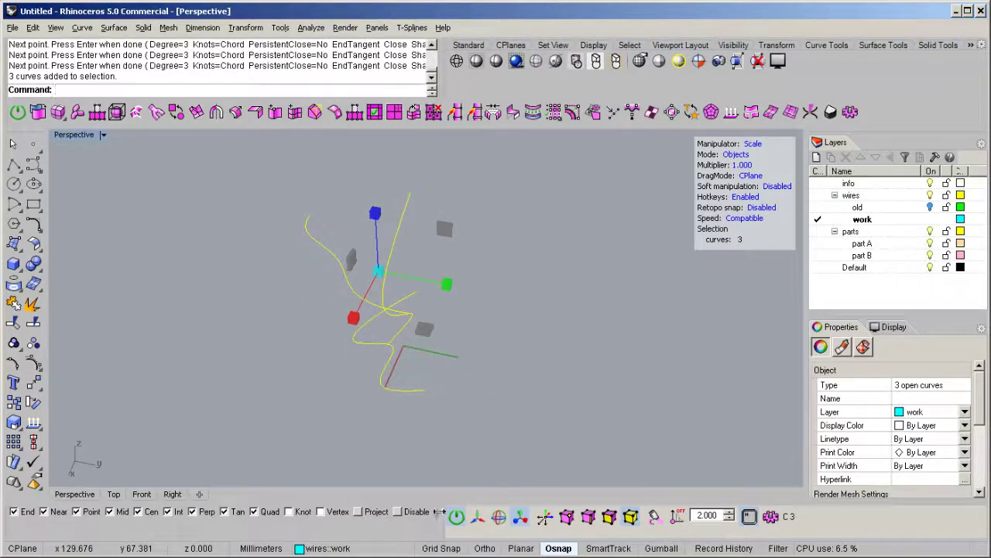
# Build a box-type T-spline pipe with radius 8 along the three selected branching curves.
pyautogui.click(77, 112)
pyautogui.moveTo(155, 232); pyautogui.dragTo(318, 359, button='right')
pyautogui.click(36, 84)
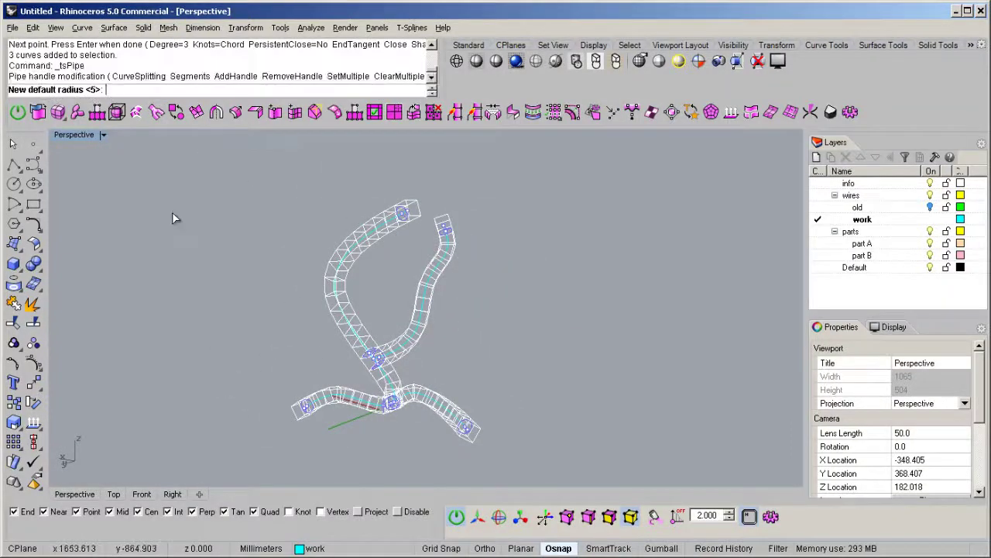
pyautogui.write('8')
pyautogui.press('Return')
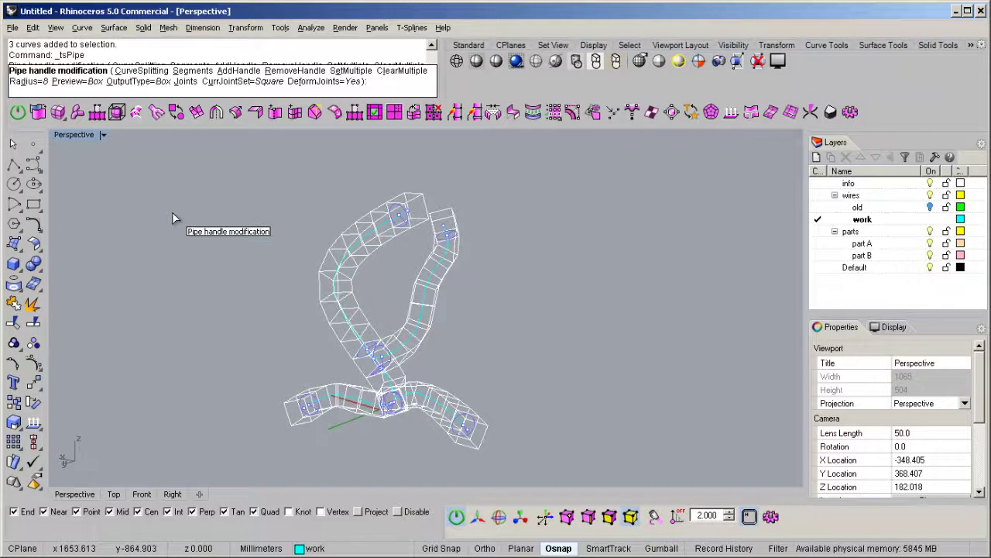
pyautogui.press('Return')
# Switch the branching pipe to smooth display and examine its joints up close.
pyautogui.moveTo(311, 306); pyautogui.dragTo(519, 292, button='right')
pyautogui.scroll(3, 467, 354)
pyautogui.moveTo(467, 354); pyautogui.dragTo(442, 329, button='right')
pyautogui.scroll(5, 455, 335)
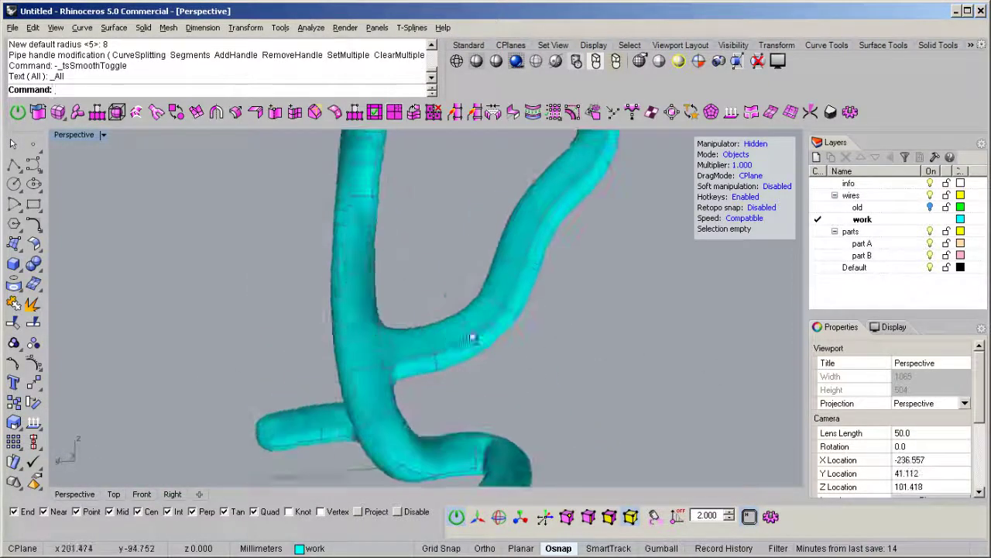
pyautogui.scroll(3, 455, 336)
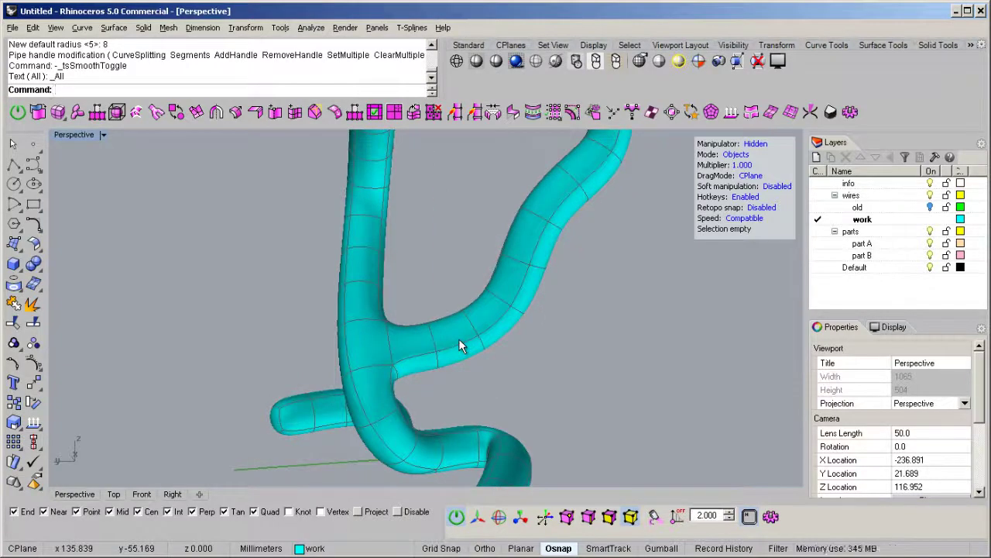
# Select a lengthwise edge loop on the branching pipe, then convert the selection to vertices and add more vertices to it.
pyautogui.hotkey('alt', '2')
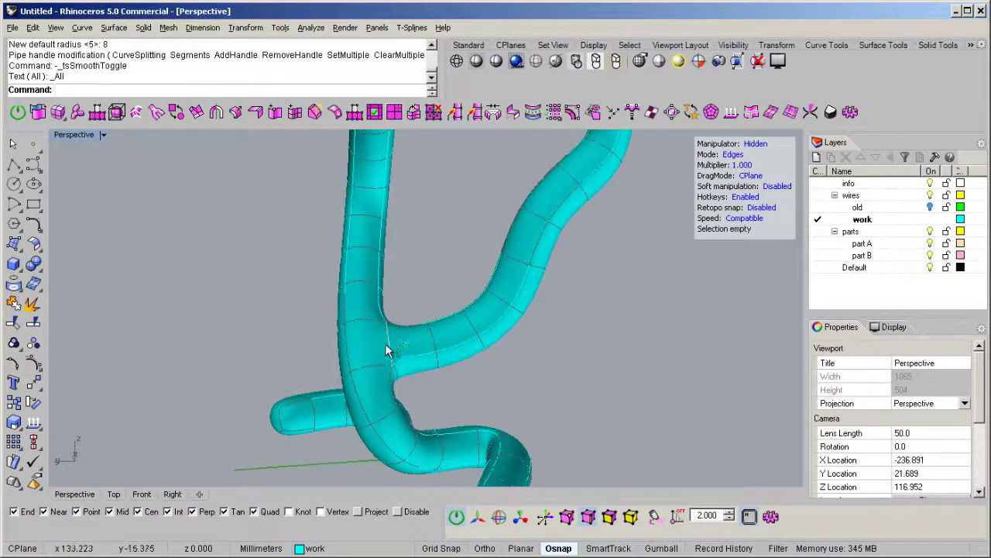
pyautogui.doubleClick(343, 321)
pyautogui.moveTo(343, 312); pyautogui.dragTo(457, 278, button='right')
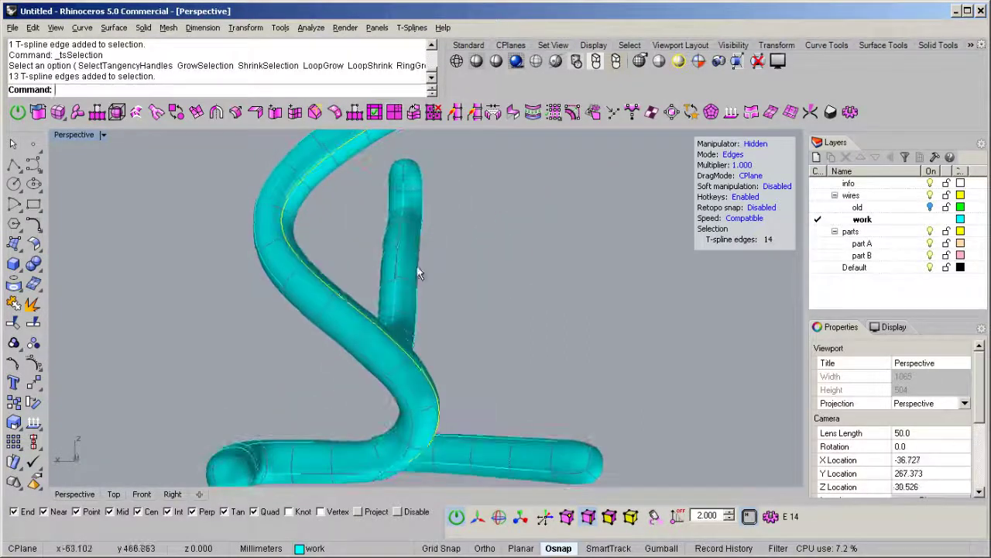
pyautogui.hotkey('alt', '1')
pyautogui.moveTo(394, 265); pyautogui.dragTo(369, 279, button='right')
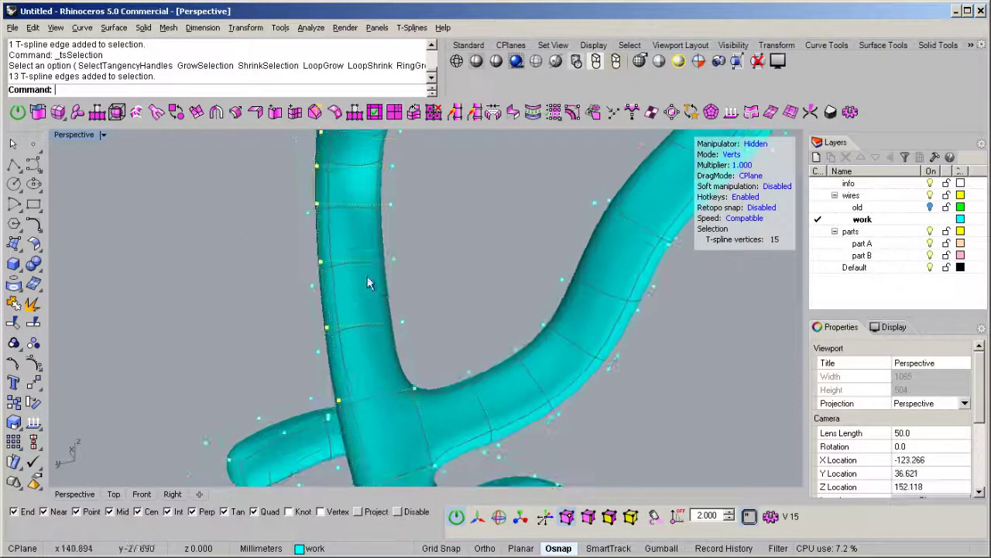
pyautogui.moveTo(467, 284); pyautogui.dragTo(468, 285)
pyautogui.moveTo(361, 225); pyautogui.dragTo(467, 324, button='right')
# Select four faces along one upper branch of the pipe and move them outward to form a bulge.
pyautogui.click(484, 365)
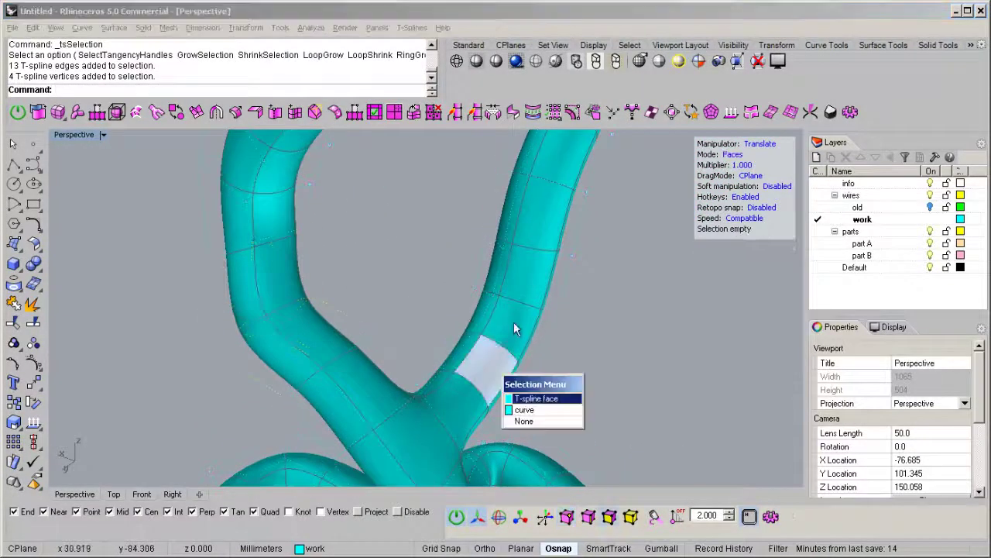
pyautogui.click(513, 398)
pyautogui.keyDown('shift'); pyautogui.click(530, 310); pyautogui.keyUp('shift')
pyautogui.keyDown('shift'); pyautogui.click(542, 231); pyautogui.keyUp('shift')
pyautogui.keyDown('shift'); pyautogui.click(547, 188); pyautogui.keyUp('shift')
pyautogui.moveTo(547, 187); pyautogui.dragTo(402, 283, button='right')
pyautogui.moveTo(373, 276); pyautogui.dragTo(452, 269)
pyautogui.moveTo(451, 270); pyautogui.dragTo(477, 291, button='right')
pyautogui.press('Escape')
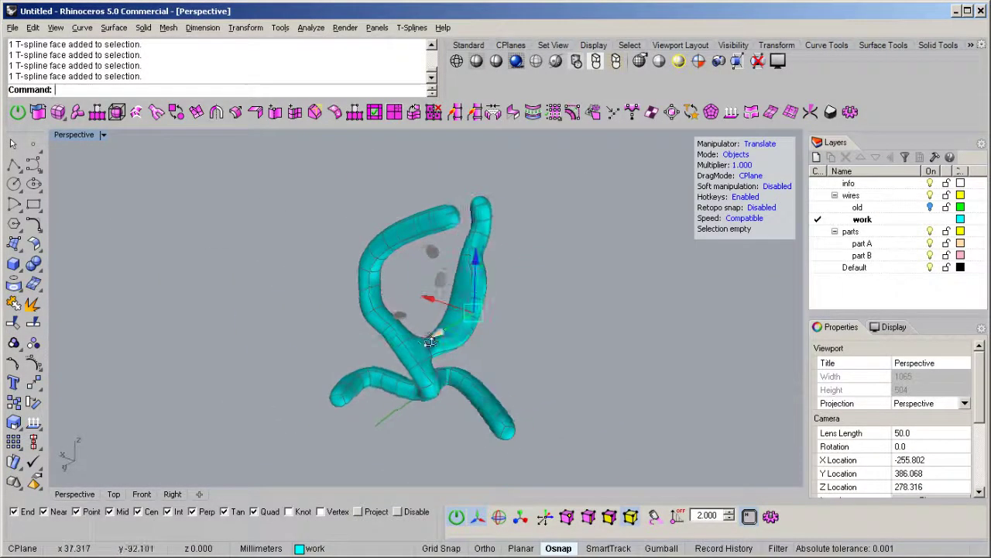
# Select the pipe with its curves, try converting the T-spline to a Rhino surface, and undo the conversion.
pyautogui.moveTo(529, 300); pyautogui.dragTo(343, 414)
pyautogui.moveTo(433, 396); pyautogui.dragTo(194, 183, button='right')
pyautogui.moveTo(160, 233); pyautogui.dragTo(354, 260, button='right')
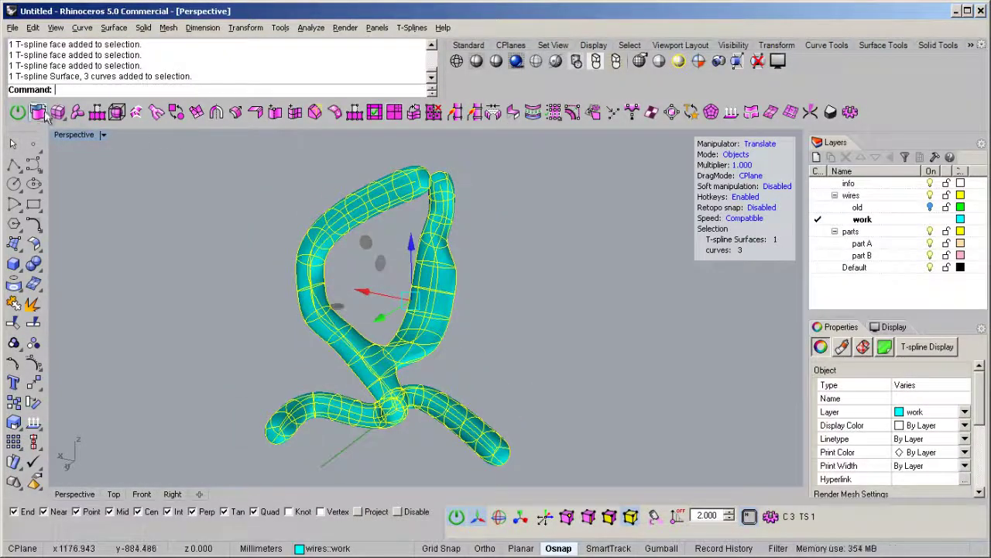
pyautogui.rightClick(37, 113)
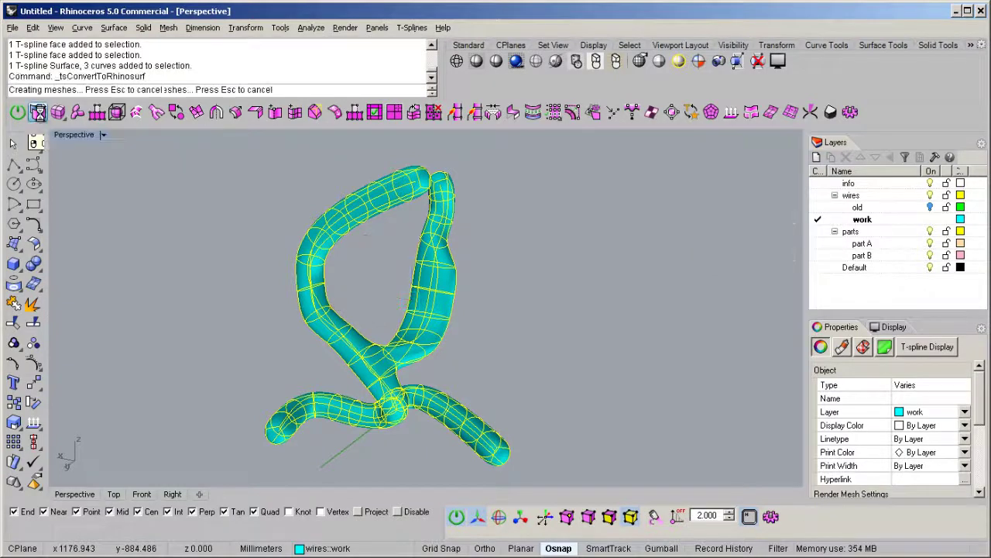
pyautogui.moveTo(215, 325); pyautogui.dragTo(413, 349, button='right')
pyautogui.hotkey('ctrl', 'z')
pyautogui.press('Escape')
# Toggle the T-spline pipe to box display and examine its faceted form from several sides.
pyautogui.moveTo(341, 264); pyautogui.dragTo(388, 307, button='right')
pyautogui.press('Tab')
pyautogui.moveTo(401, 347); pyautogui.dragTo(377, 380, button='right')
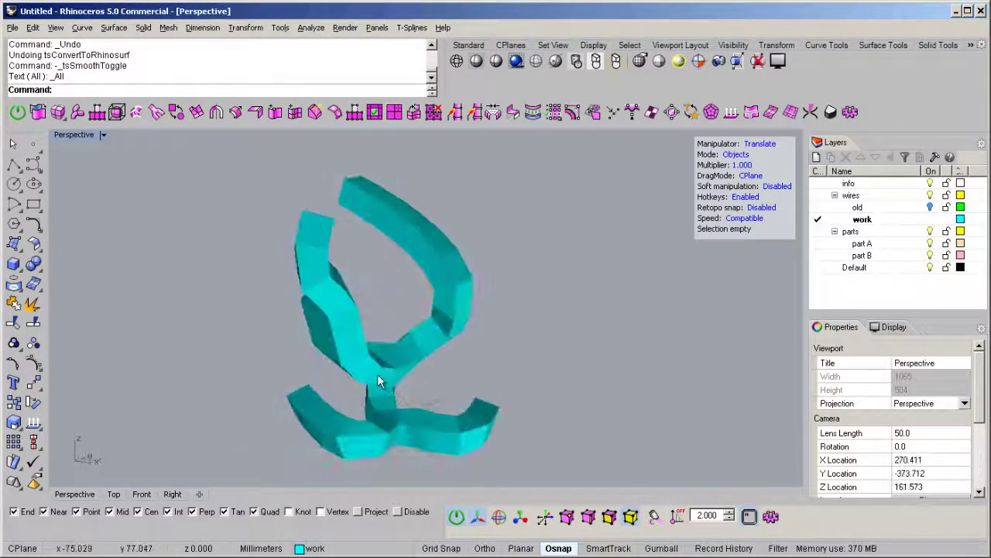
# Select the pipe, return it to smooth display, and convert it to a Rhino surface.
pyautogui.click(372, 373)
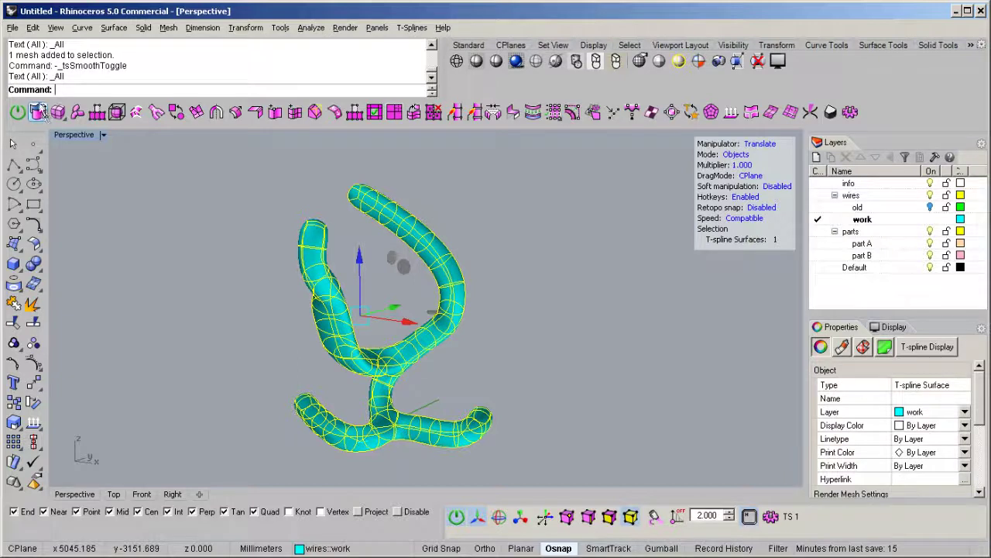
pyautogui.rightClick(38, 113)
pyautogui.moveTo(240, 350); pyautogui.dragTo(505, 347, button='right')
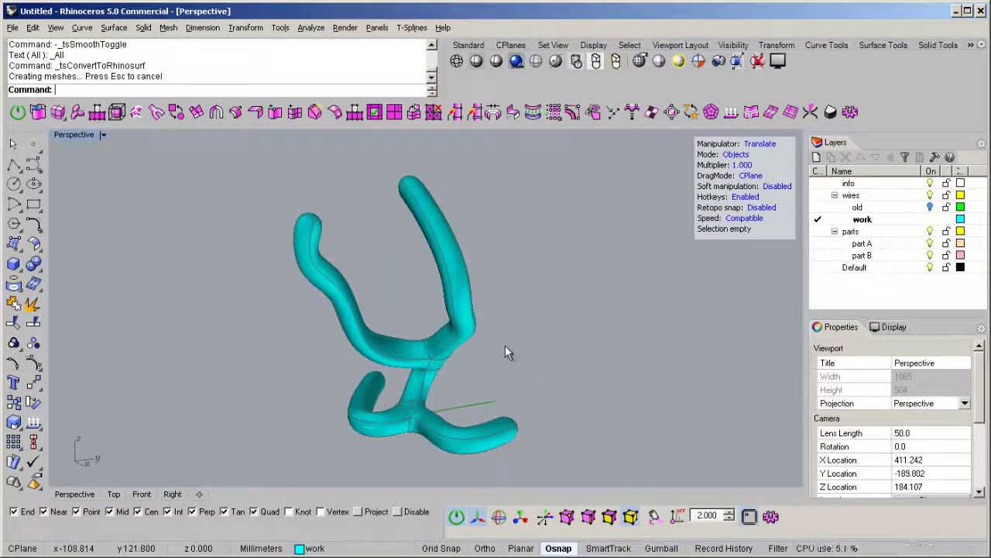